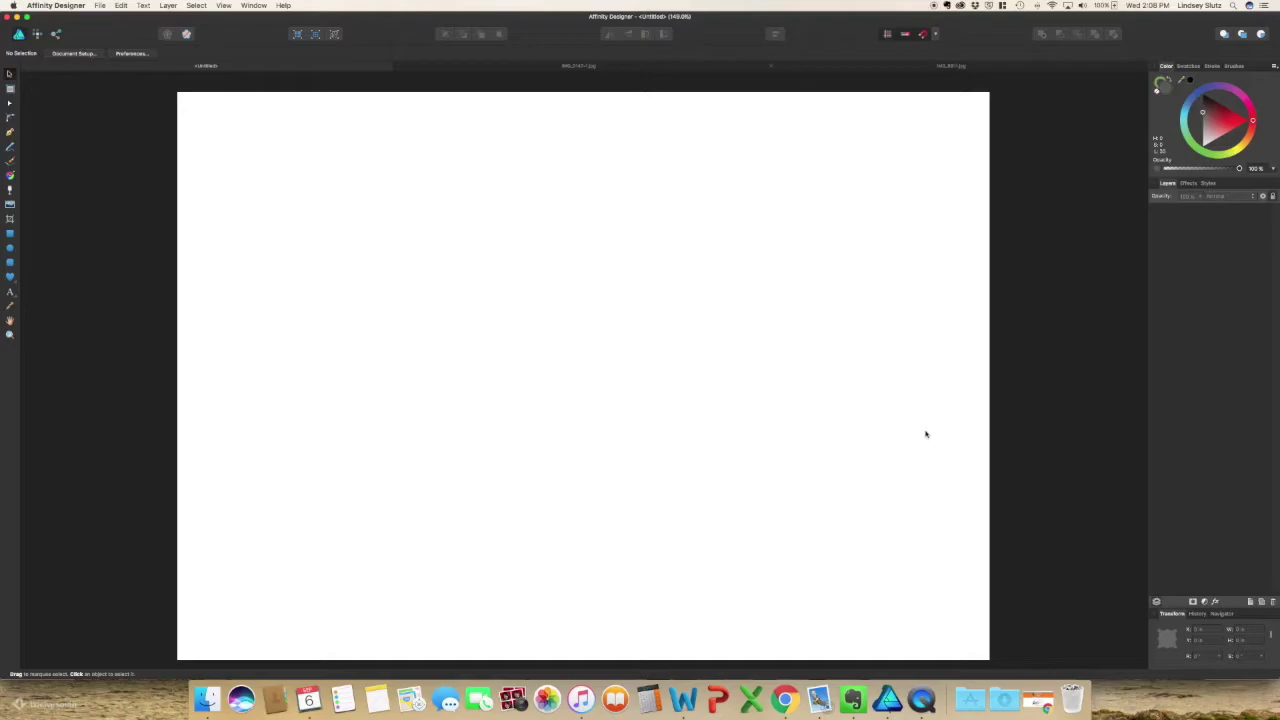
Switch to Chrome, browse the Pinterest palette pins, and bring up the Pexels stock photo page
key(super+Tab)
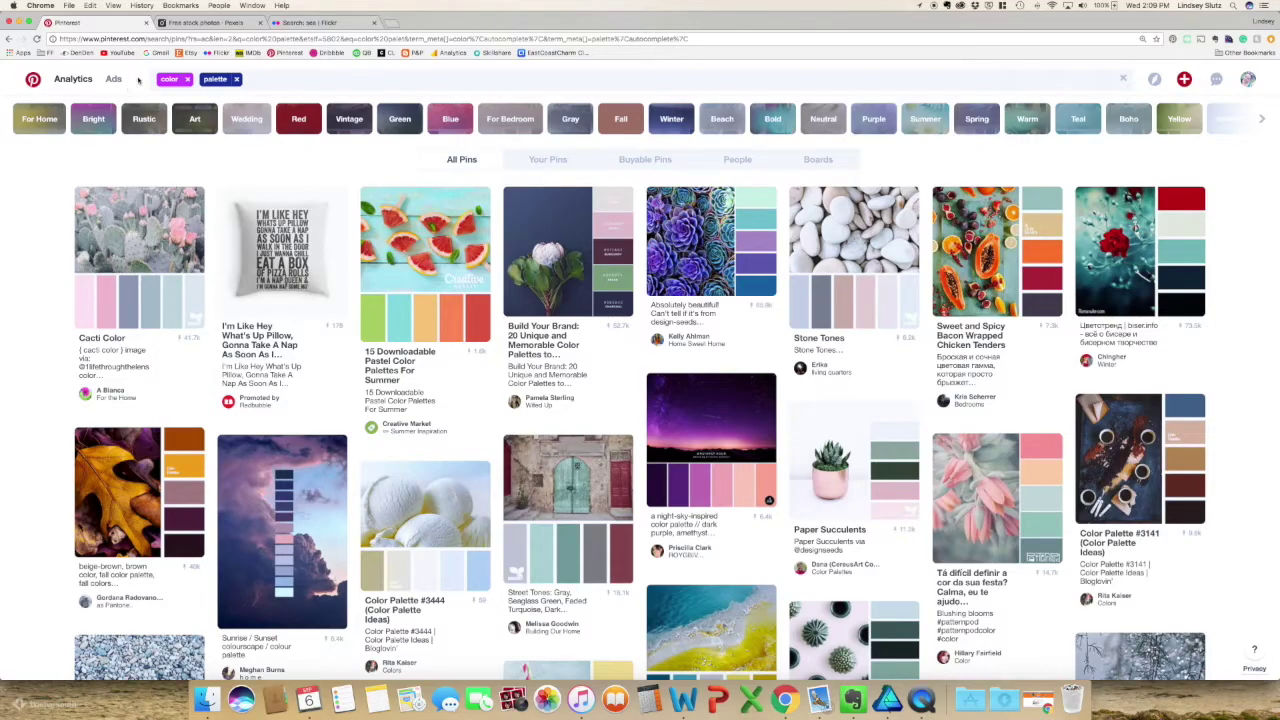
click(205, 23)
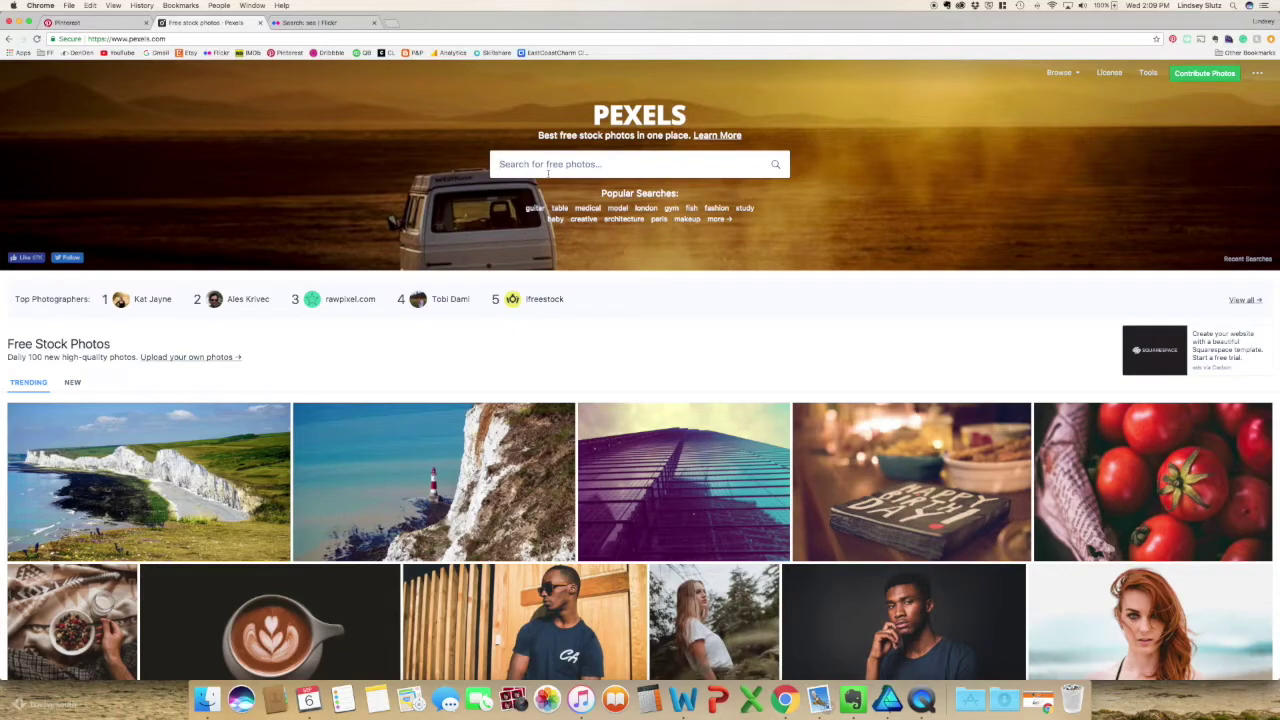
Search Pexels for 'sea' photos
click(614, 164)
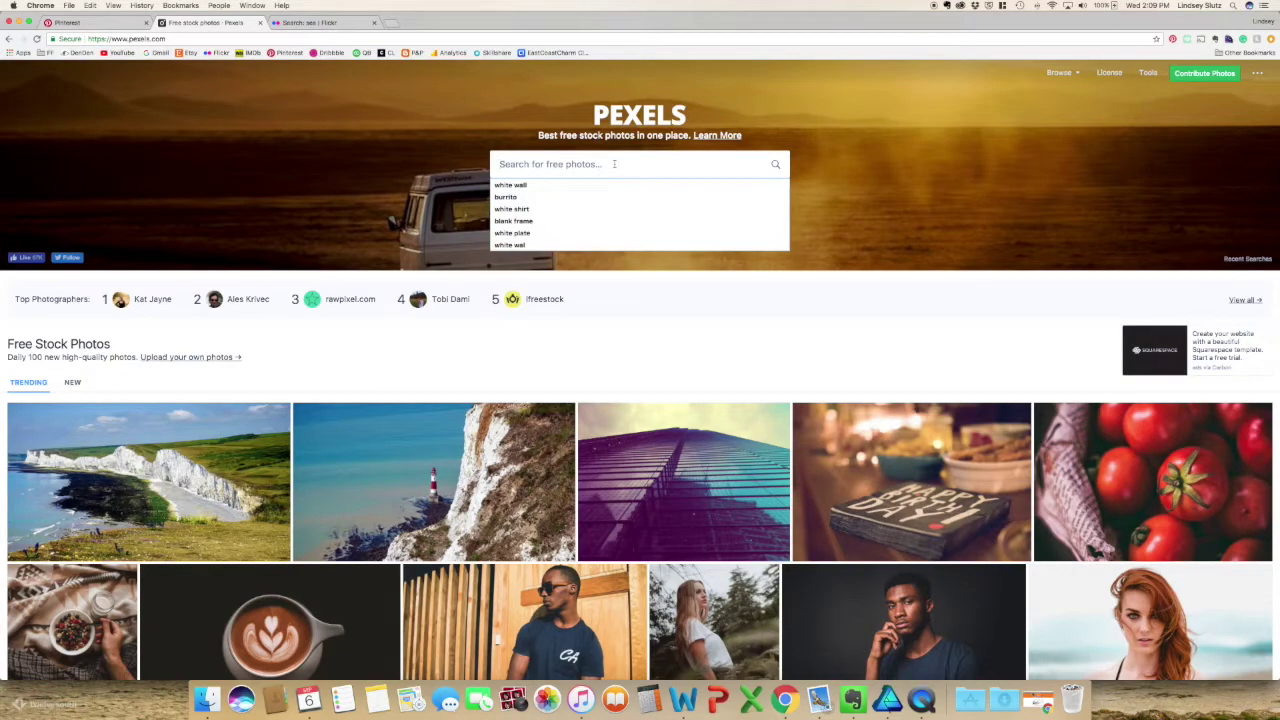
text(sea)
key(Return)
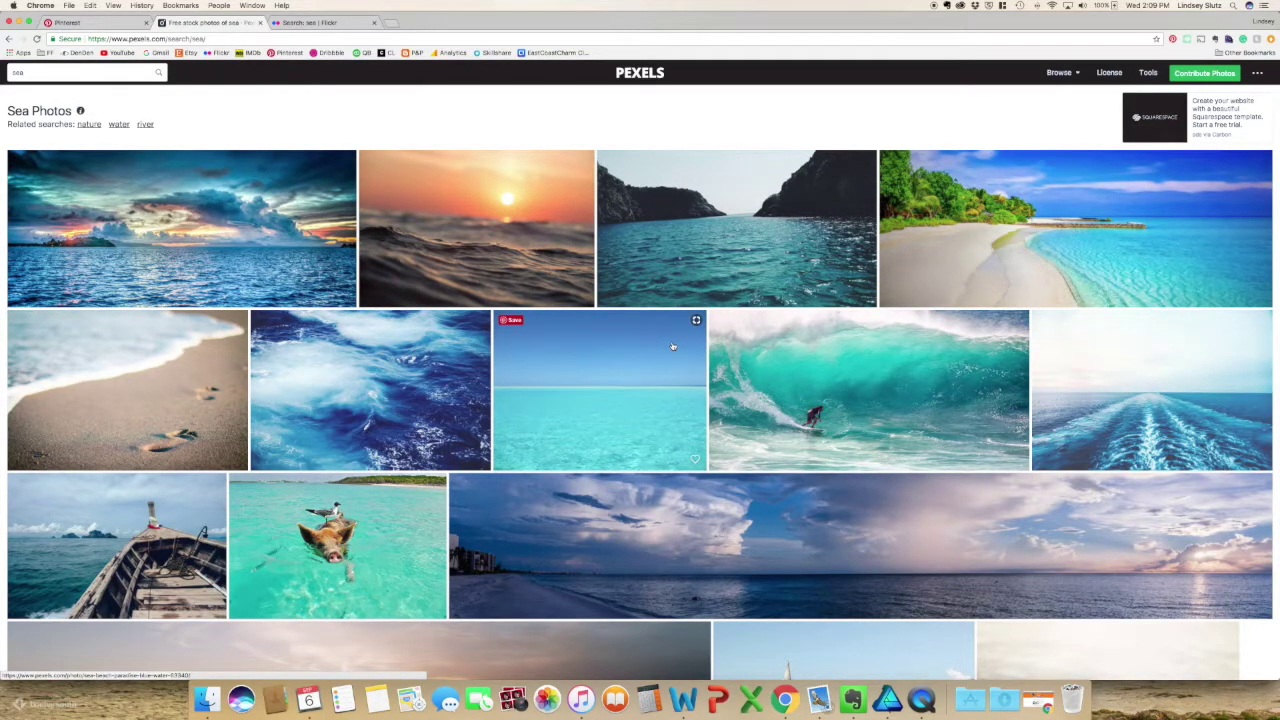
View the brown wooden boat photo's download sizes, then close the Pexels tab
click(140, 545)
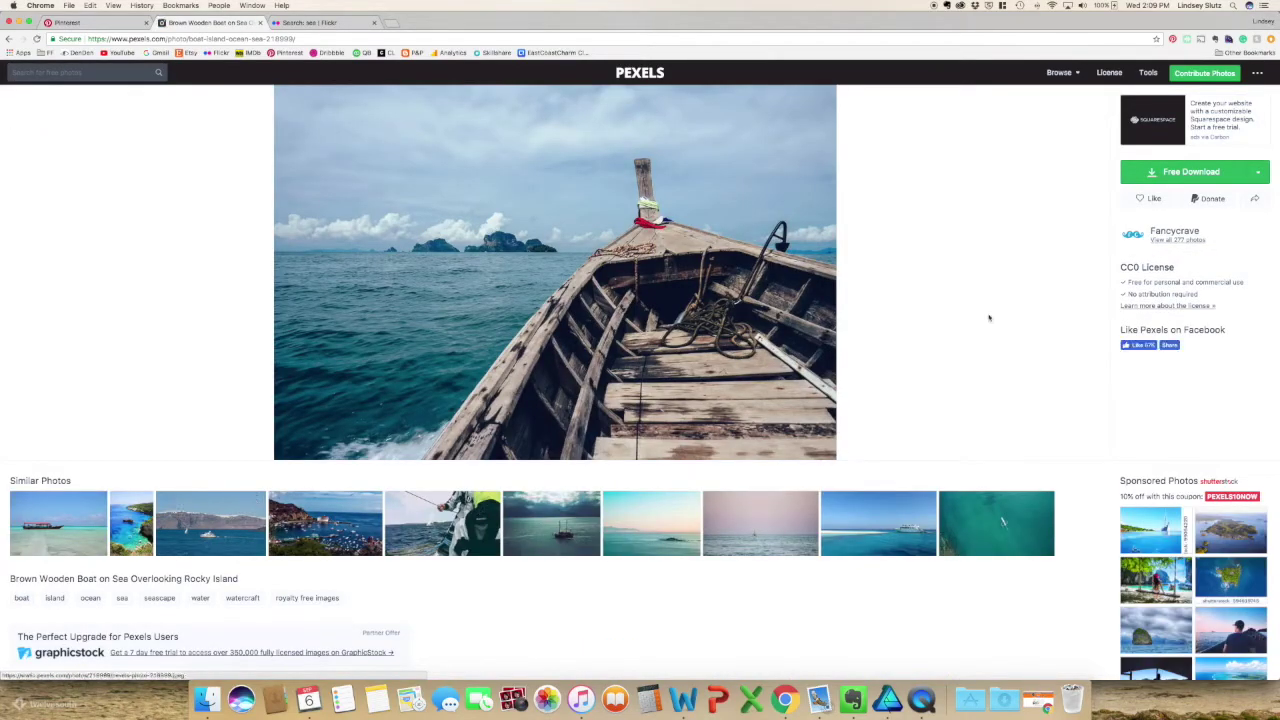
click(1261, 173)
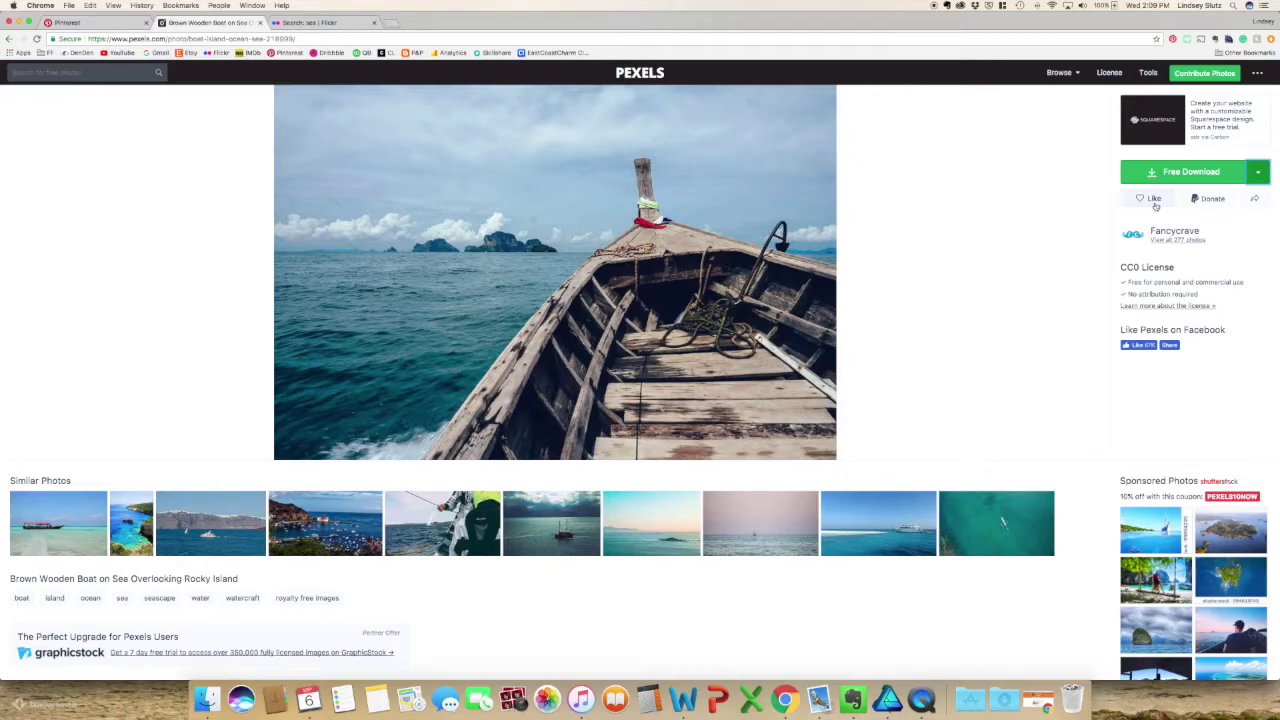
mouse_move(1257, 172)
click(260, 22)
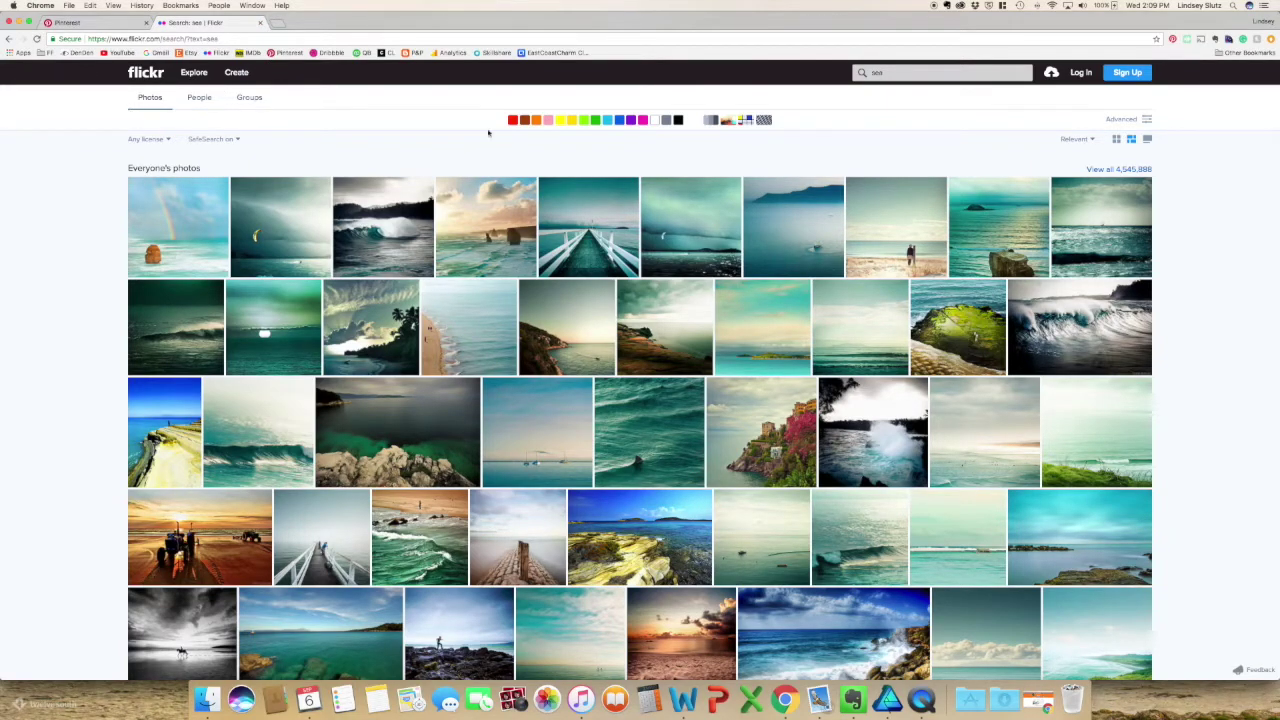
Filter the Flickr sea results to Commercial use allowed licences
click(143, 142)
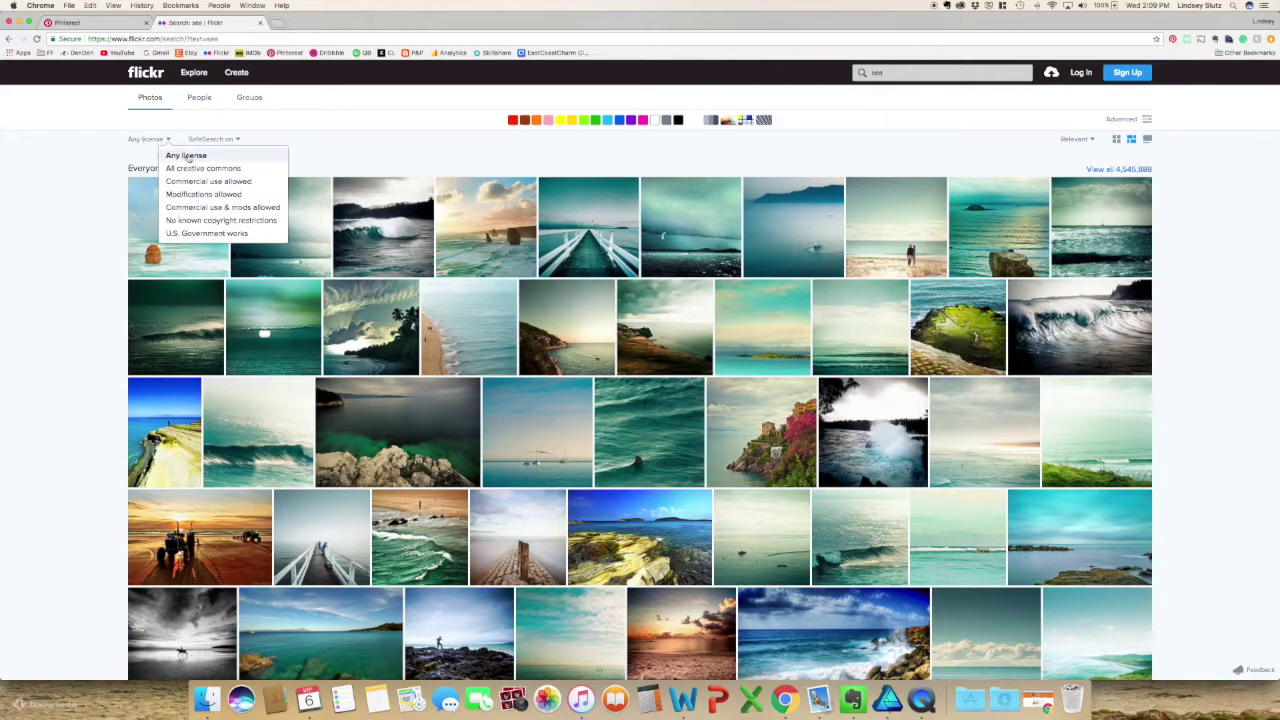
click(253, 183)
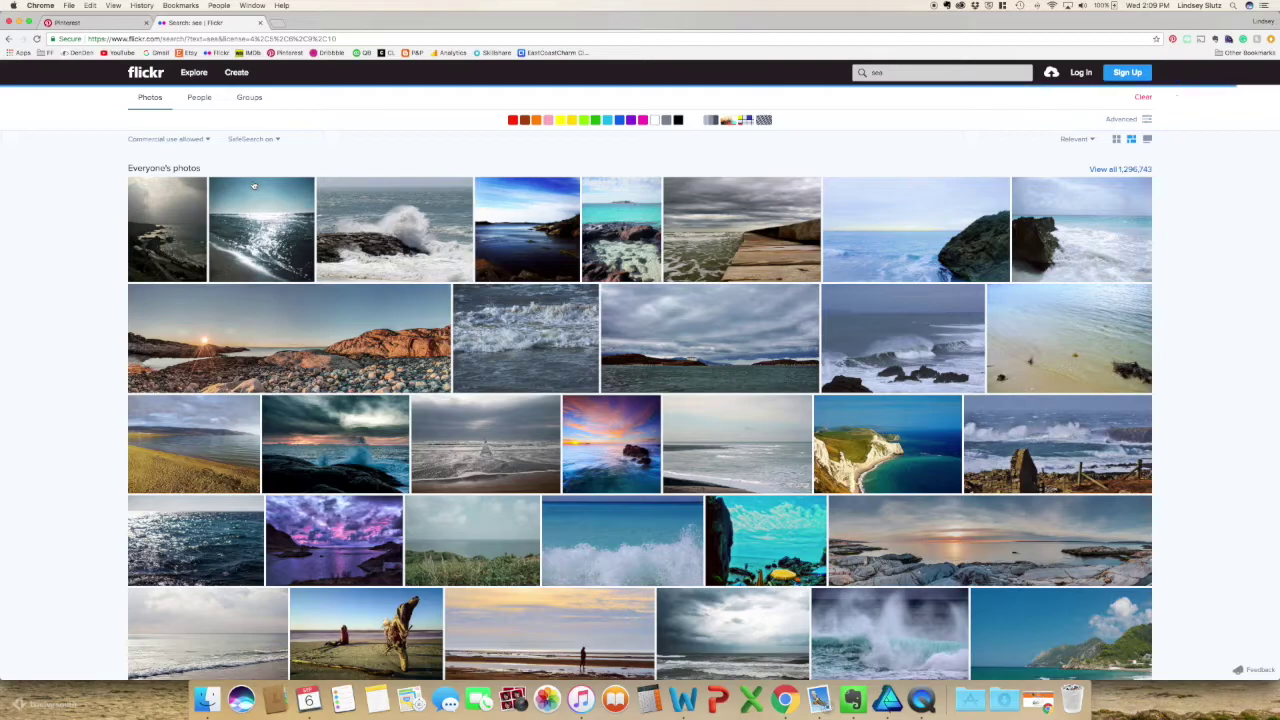
scroll(114, 237, down, 3)
scroll(113, 237, up, 3)
Open the purple Red clouds photo, check its download sizes, and minimise Chrome
click(318, 526)
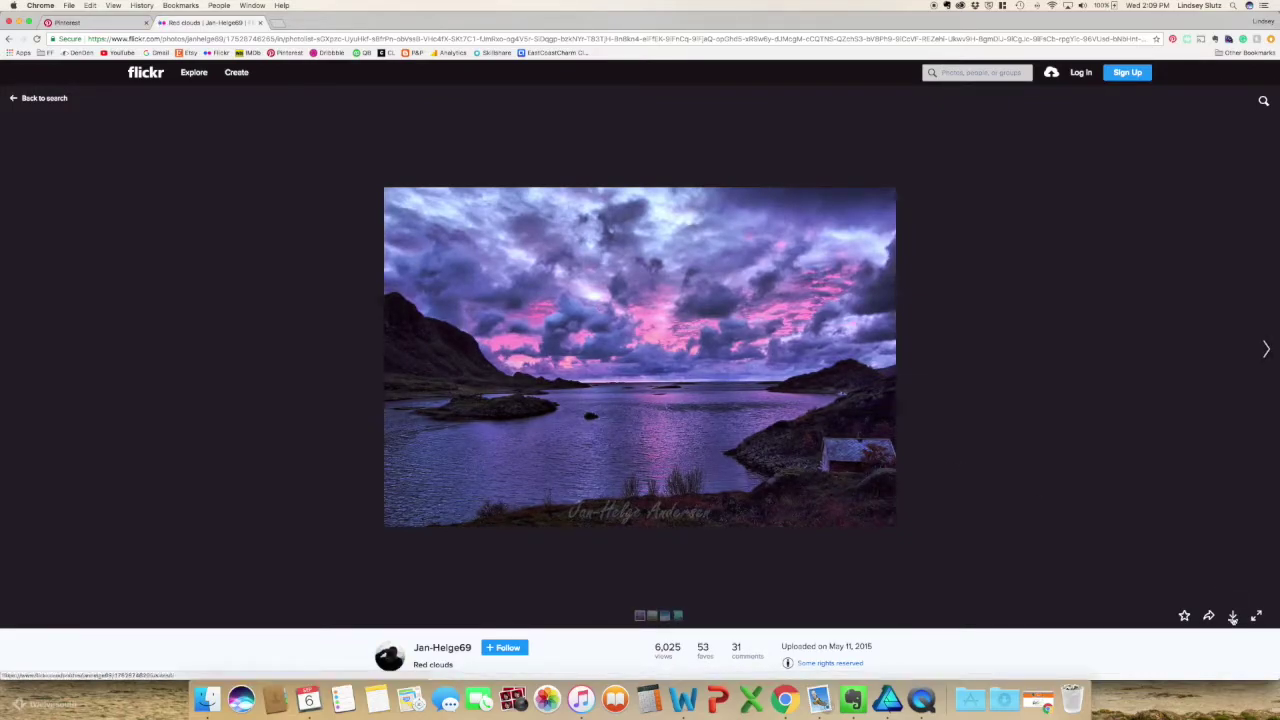
click(1233, 617)
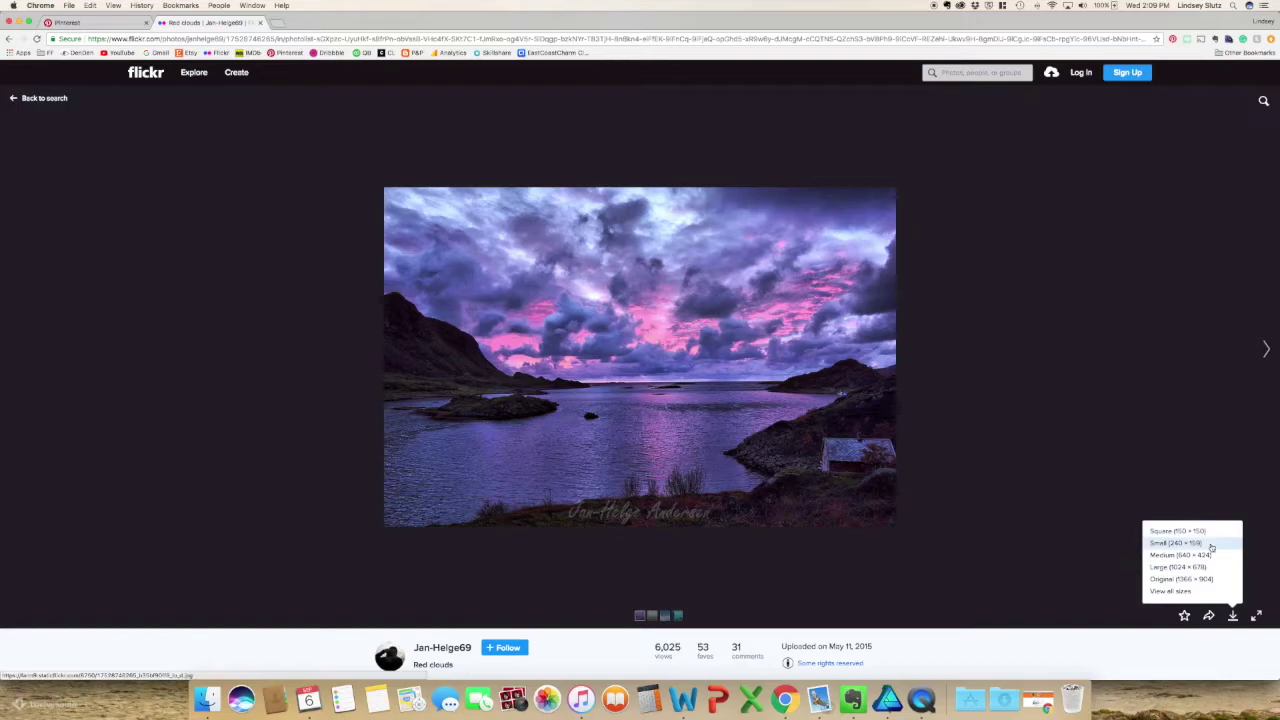
click(1165, 419)
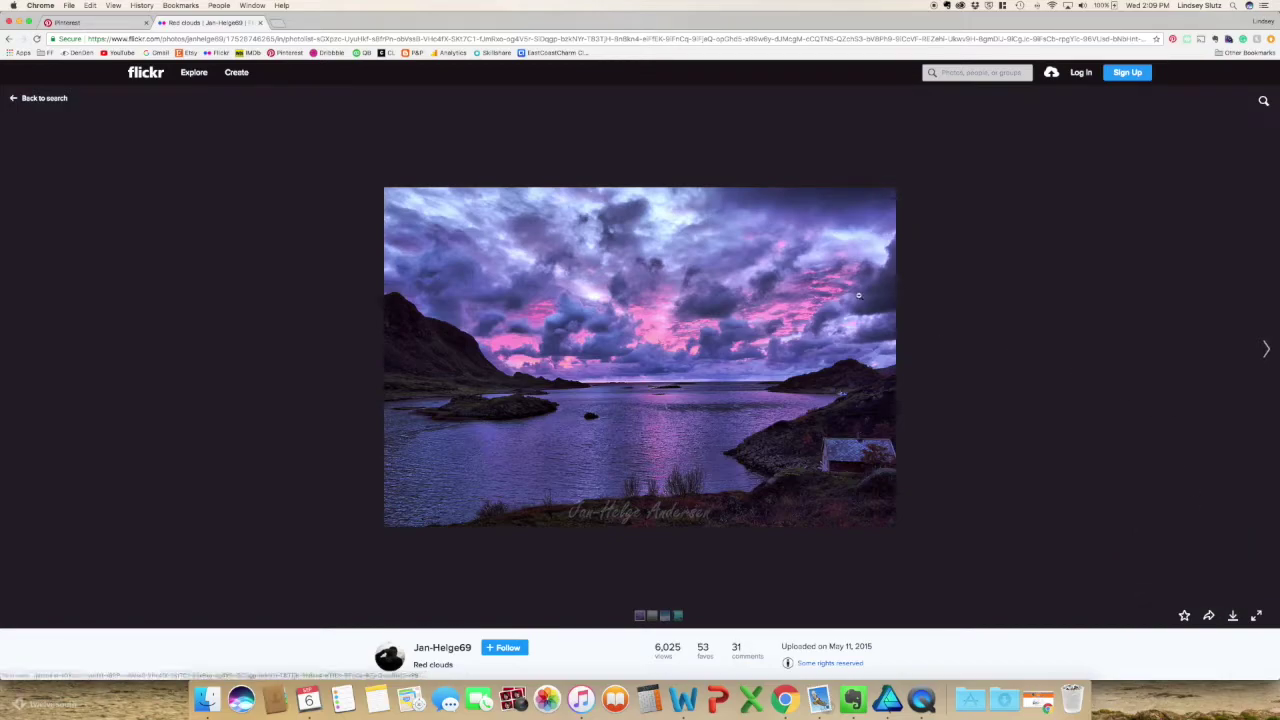
click(19, 22)
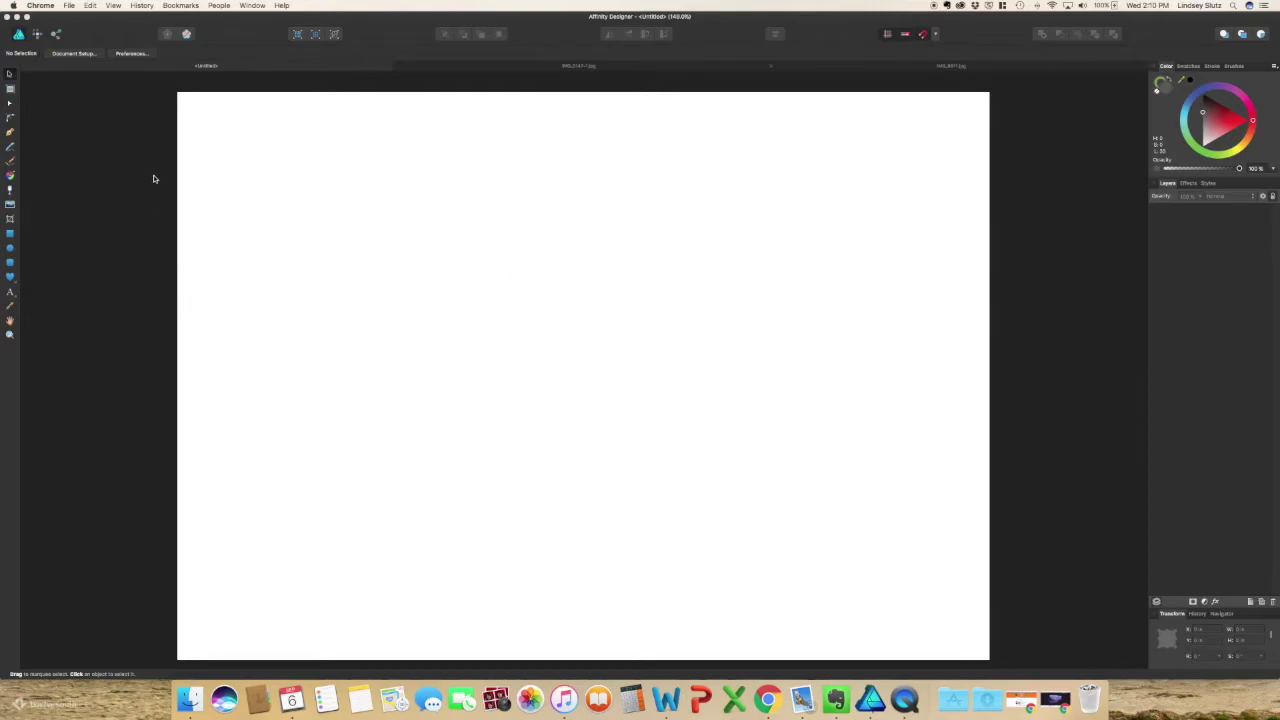
Copy the IMG_9911.jpg mountain landscape and paste it into the Untitled document
click(689, 70)
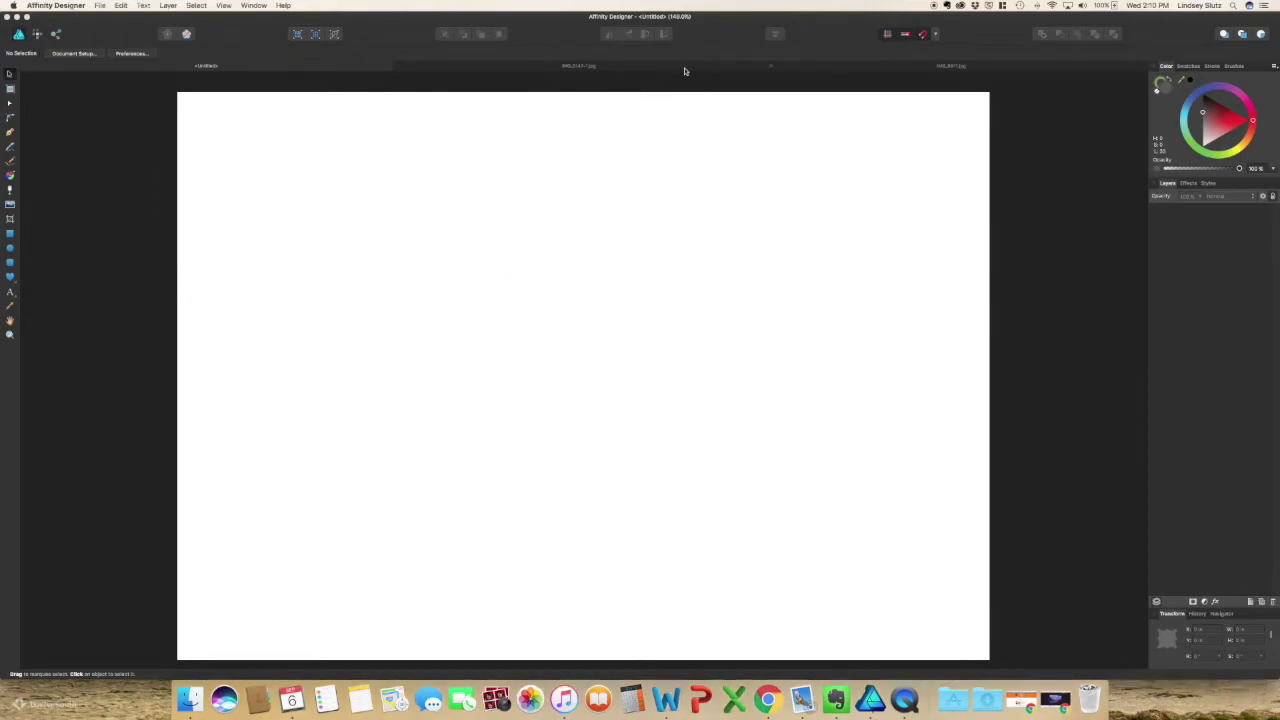
click(896, 71)
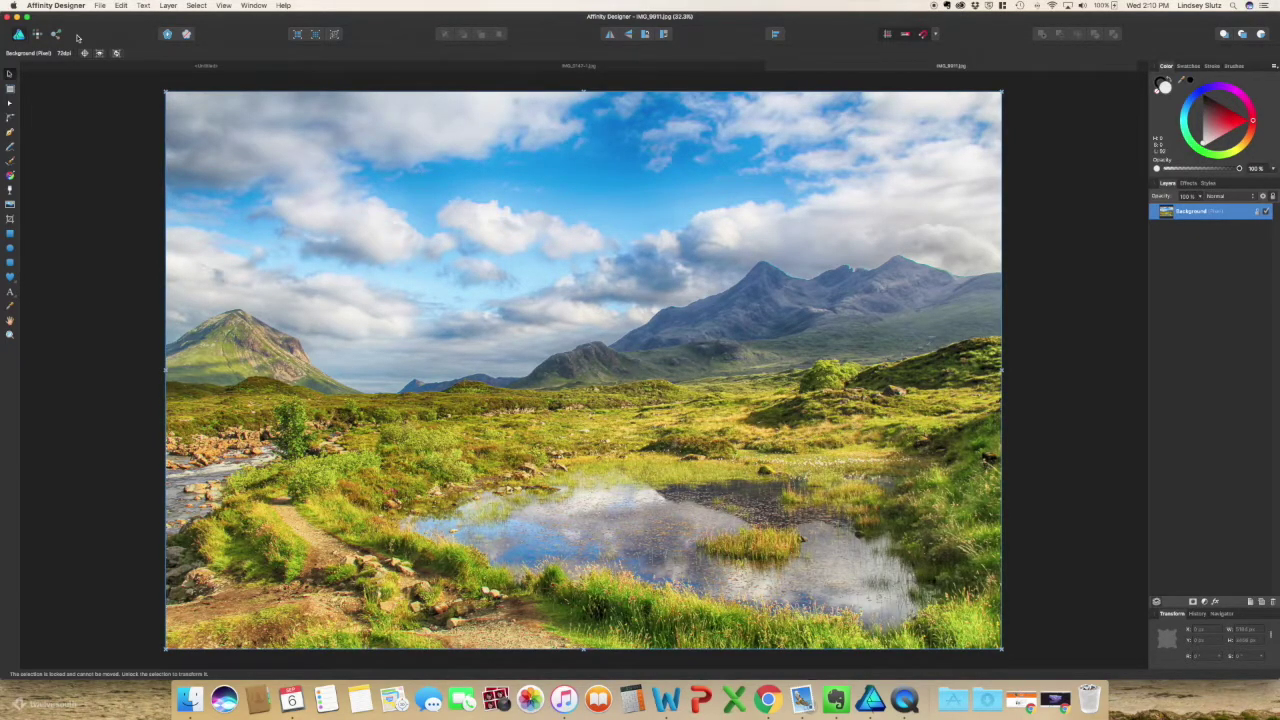
click(120, 5)
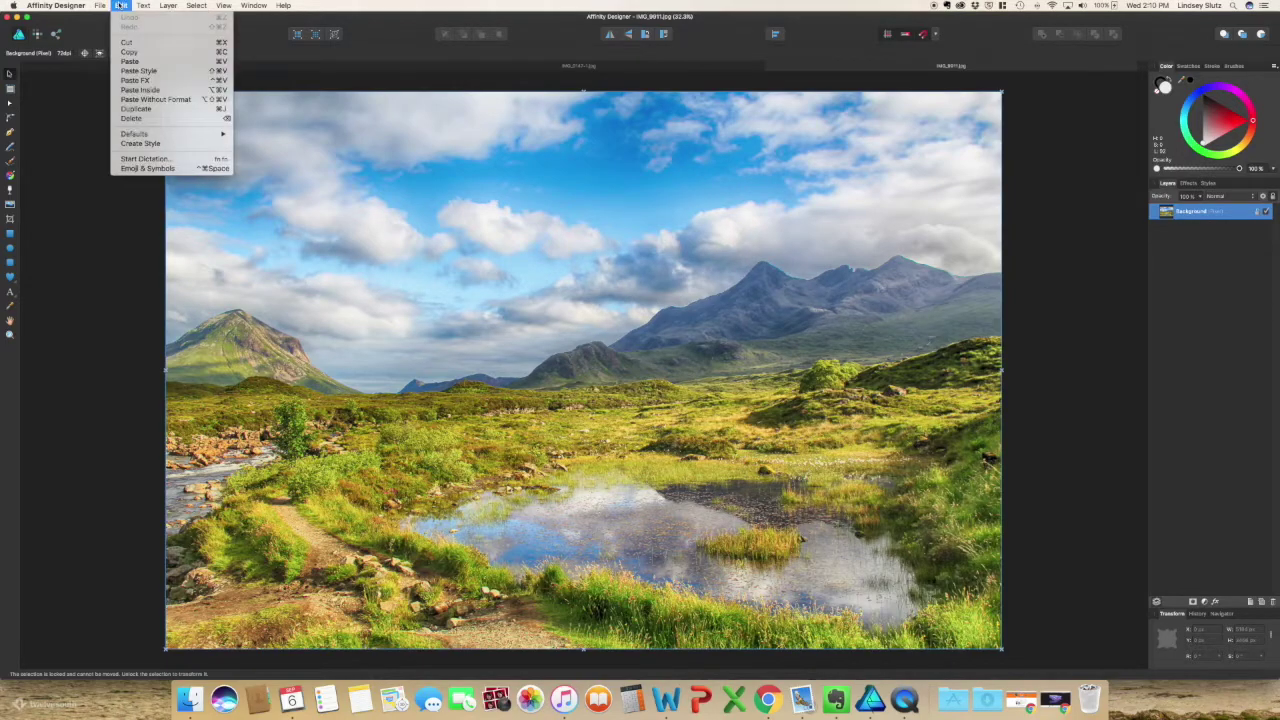
click(270, 70)
click(264, 70)
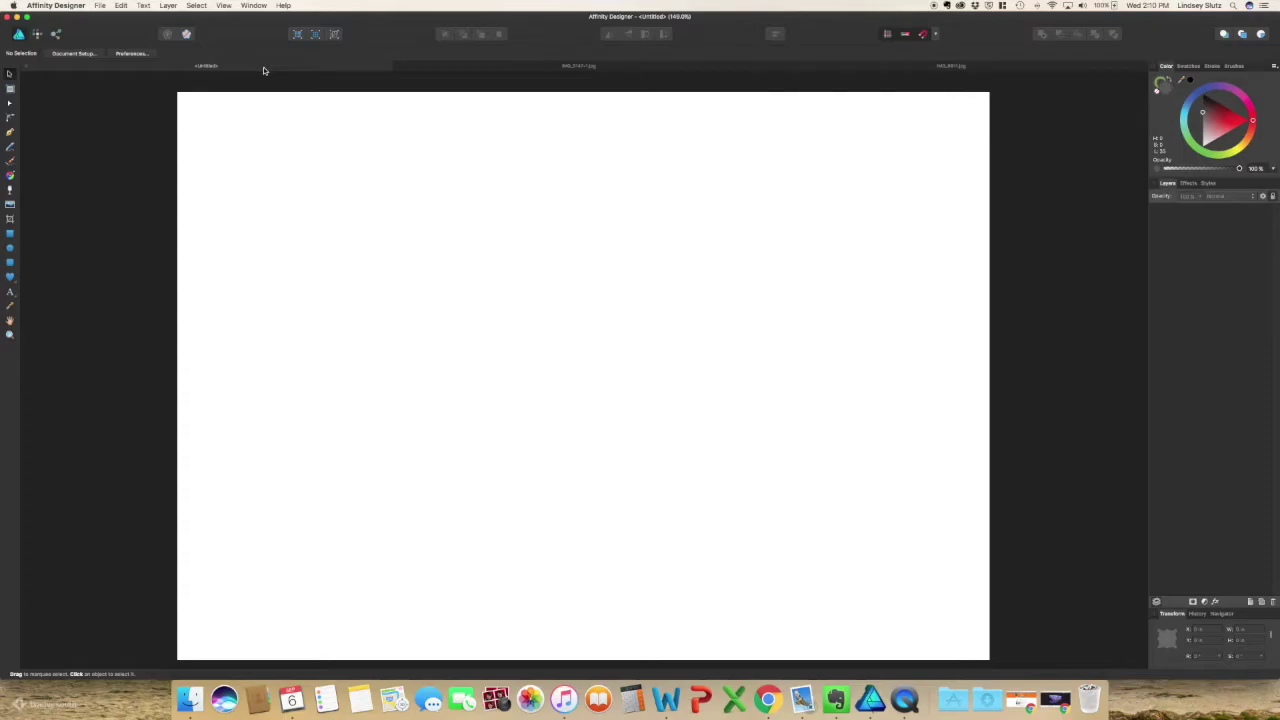
key(super+v)
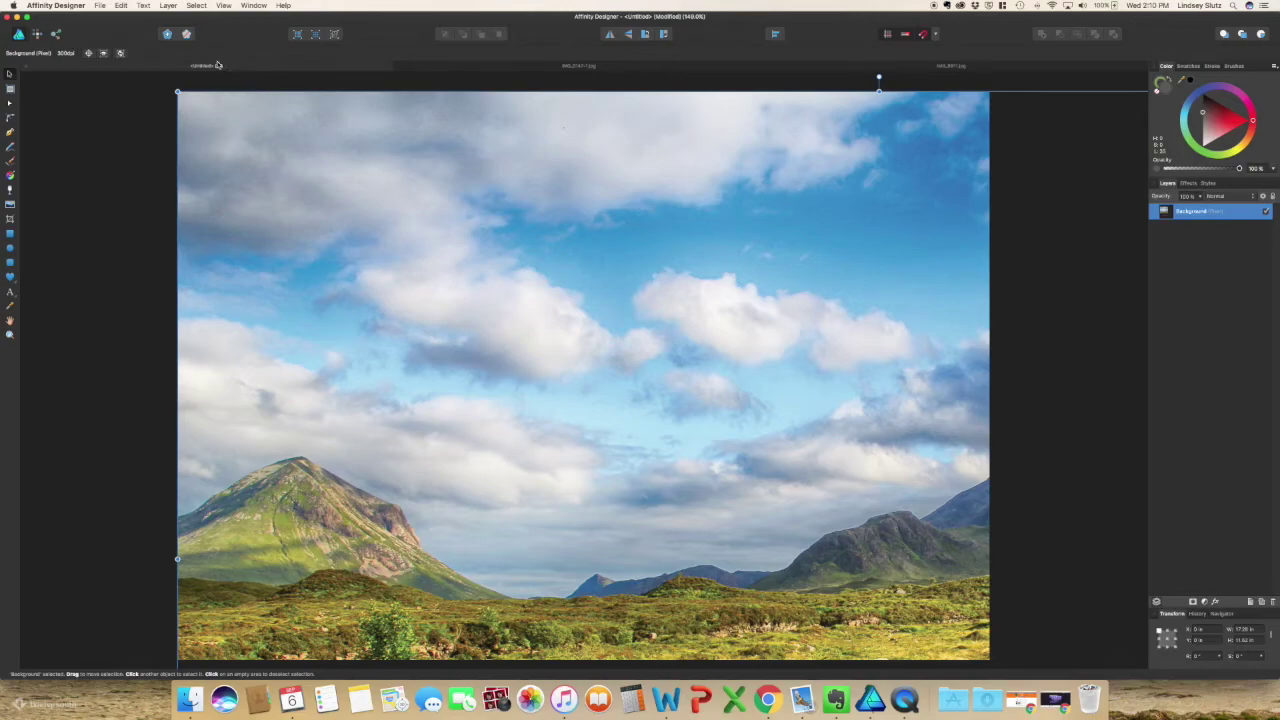
Shrink the pasted landscape photo and move it near the top of the page
click(120, 5)
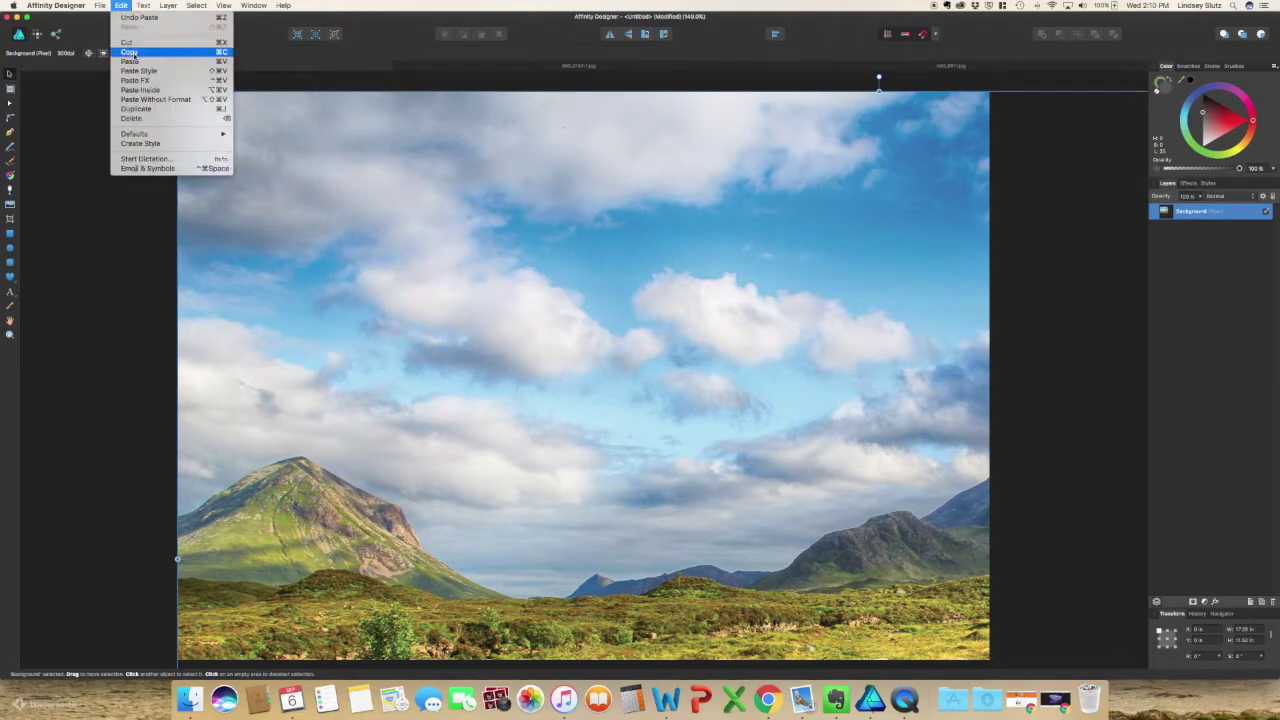
click(254, 133)
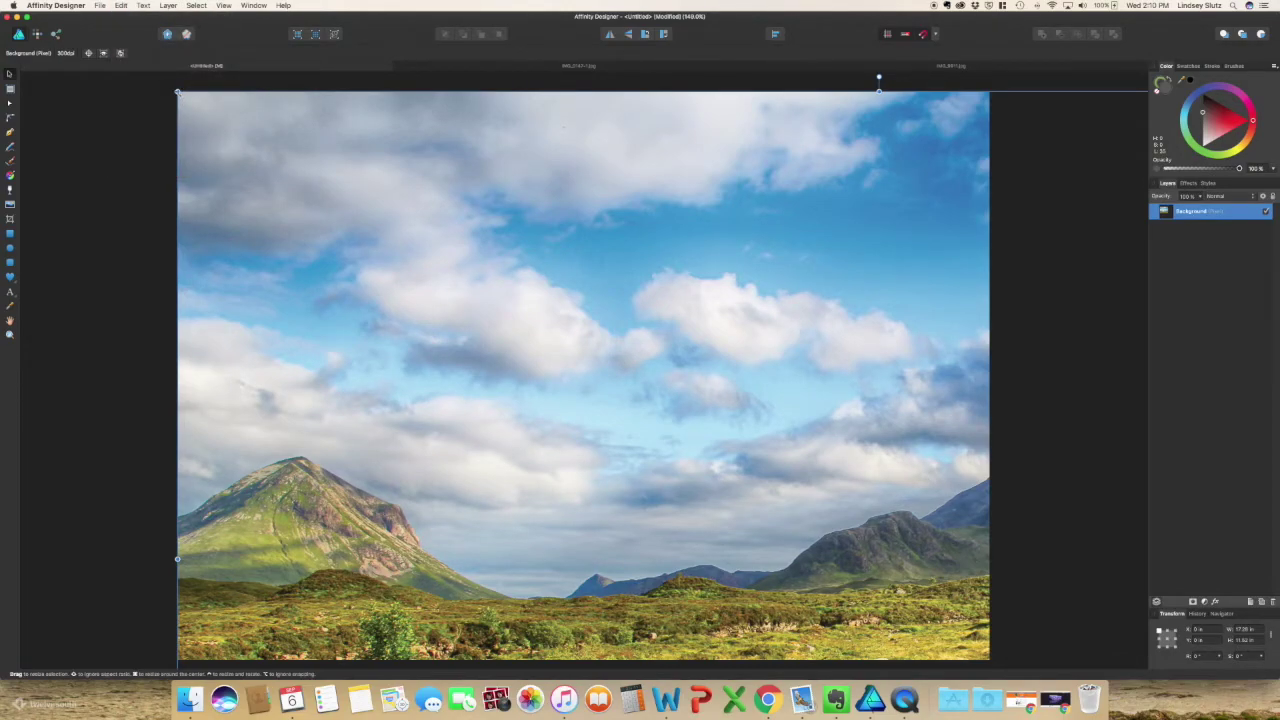
drag(178, 93, 416, 166)
drag(510, 223, 531, 274)
drag(723, 443, 490, 287)
Draw a dark grey rectangle below the photo
click(405, 515)
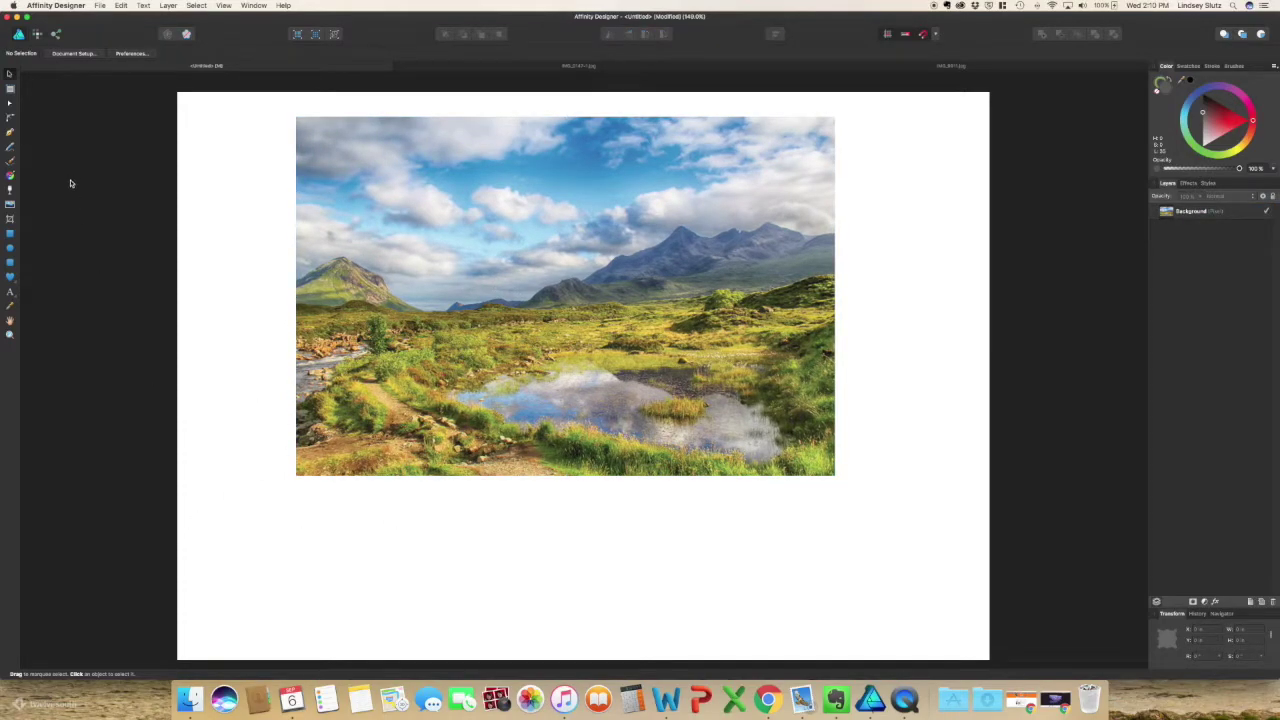
click(11, 234)
drag(286, 501, 388, 634)
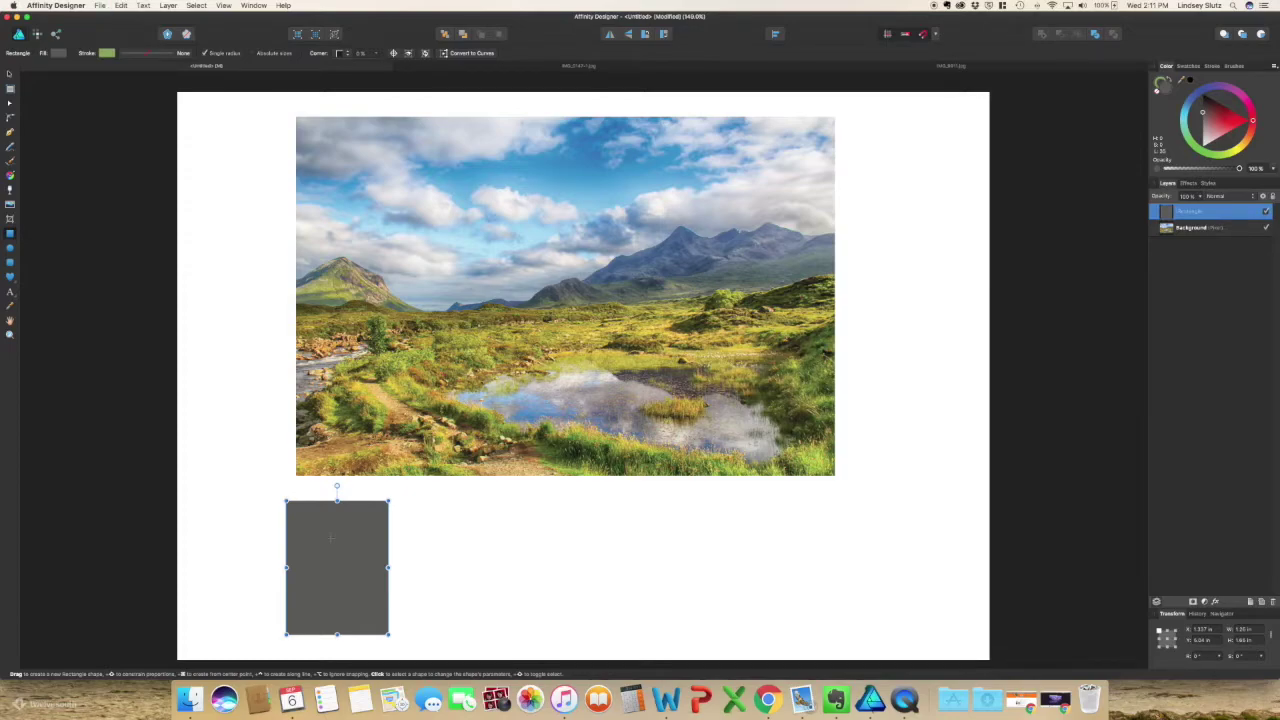
Duplicate the grey rectangle with Cmd+J into a row of five, then select the first
key(super+j)
key(v)
drag(330, 538, 446, 544)
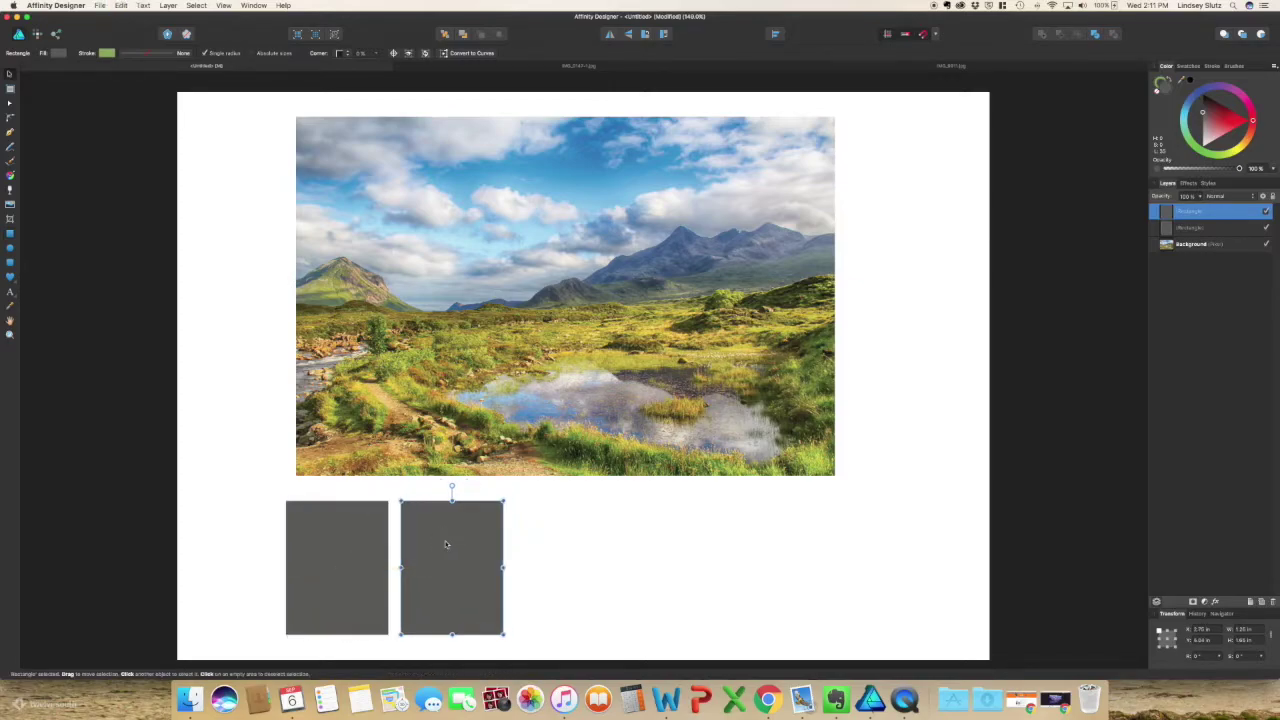
drag(446, 544, 579, 566)
key(super+j)
key(super+j)
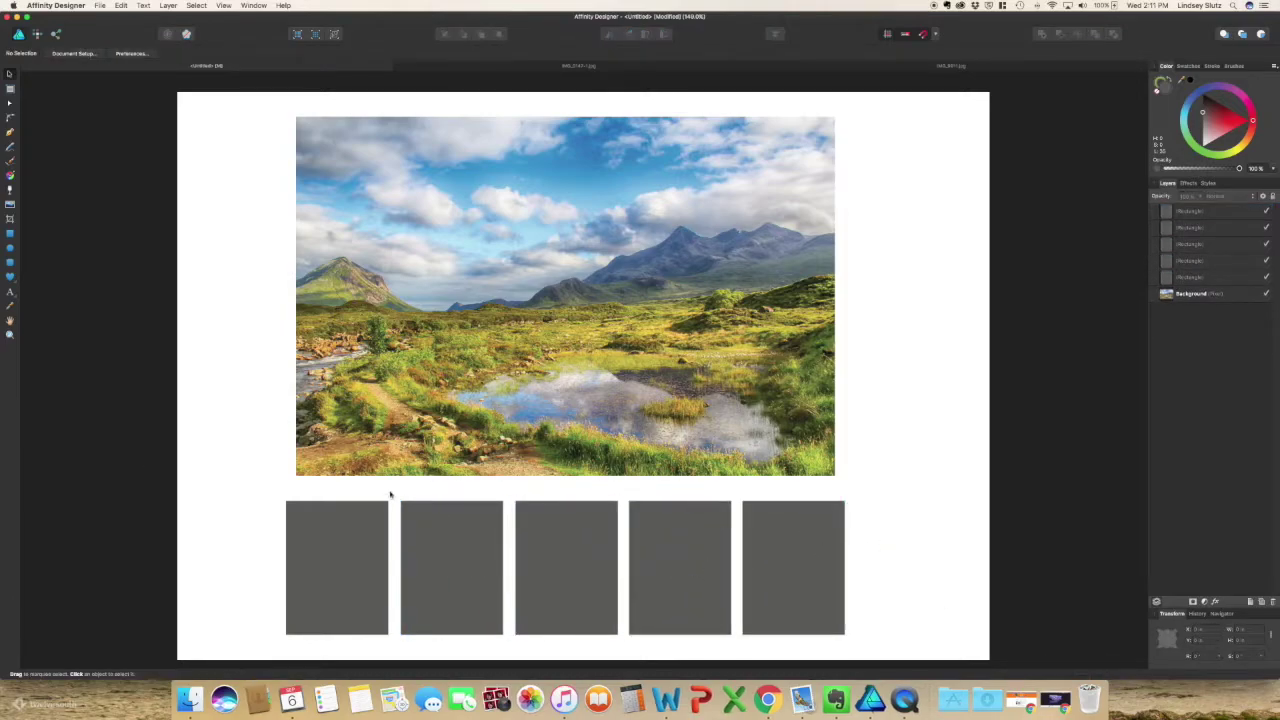
click(358, 511)
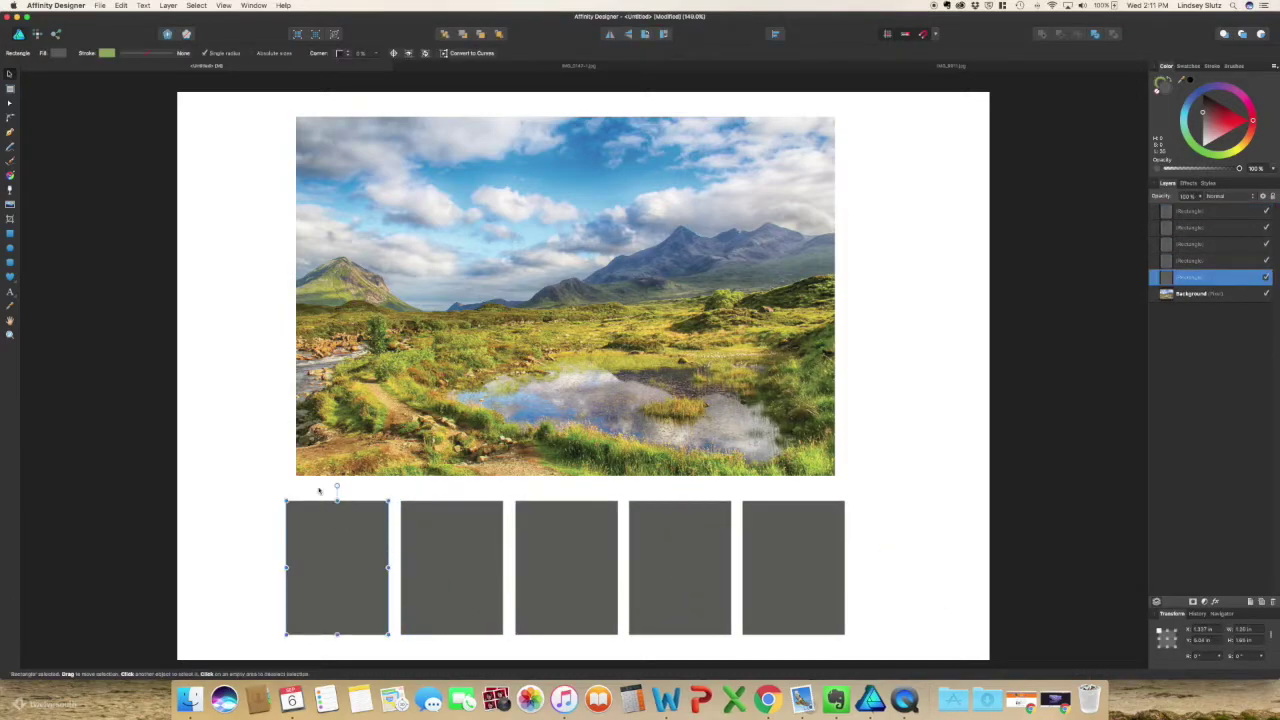
Fill the first swatch with dark brown sampled from the path
click(10, 307)
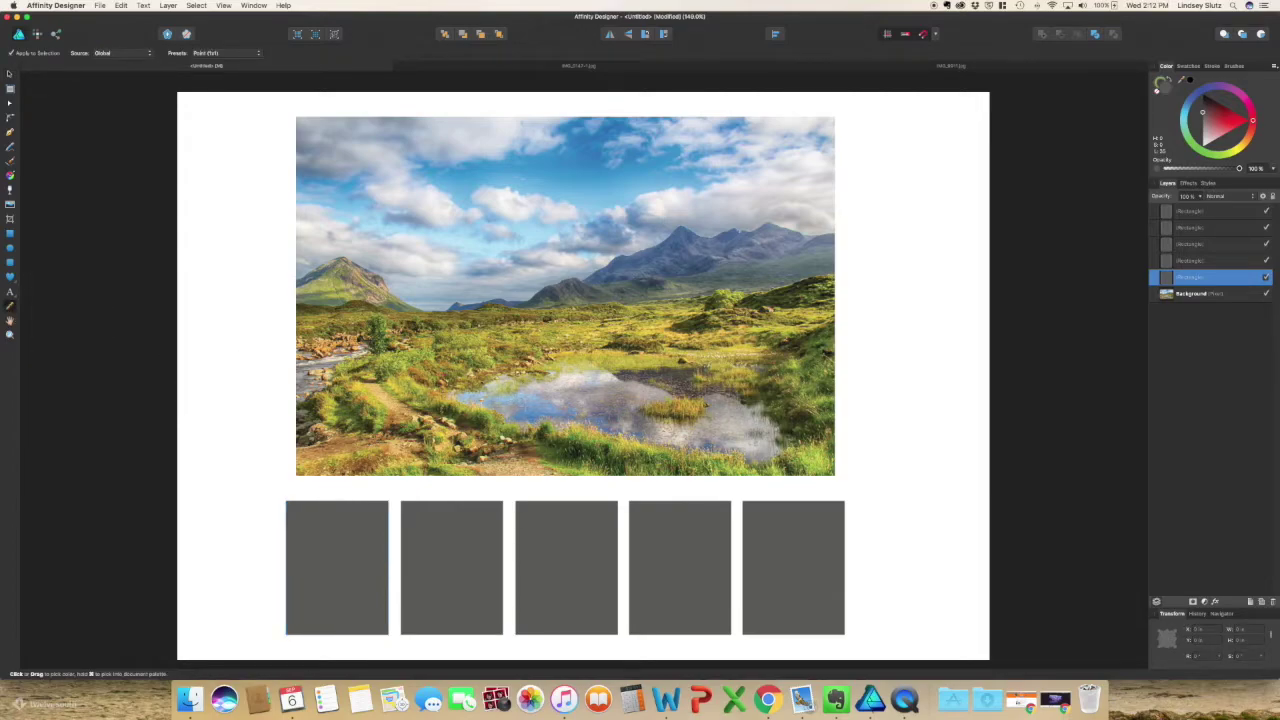
click(525, 408)
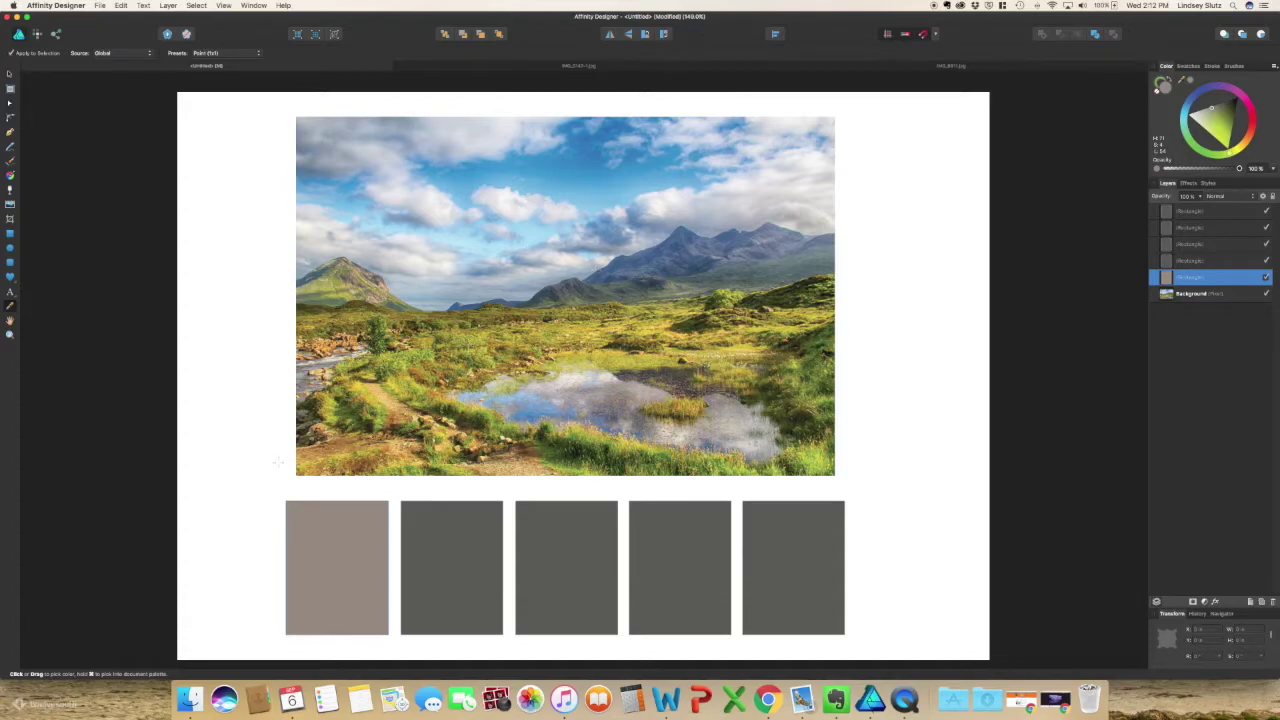
click(366, 430)
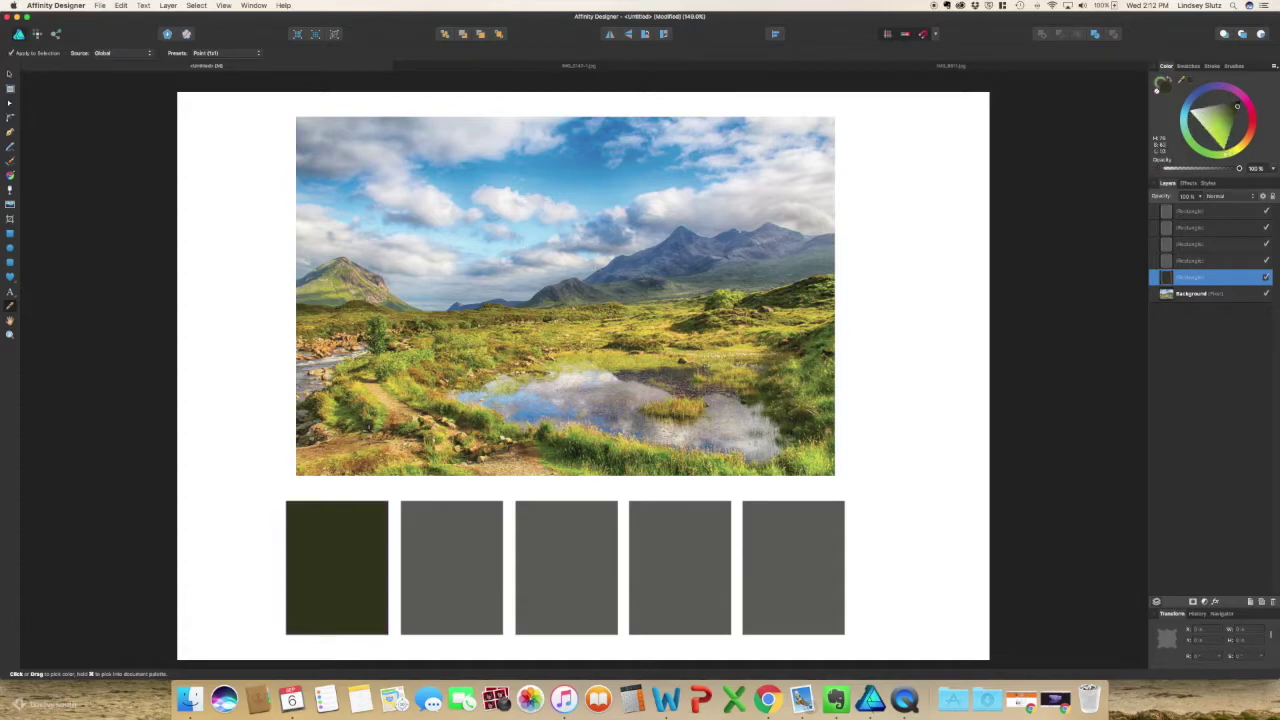
click(364, 431)
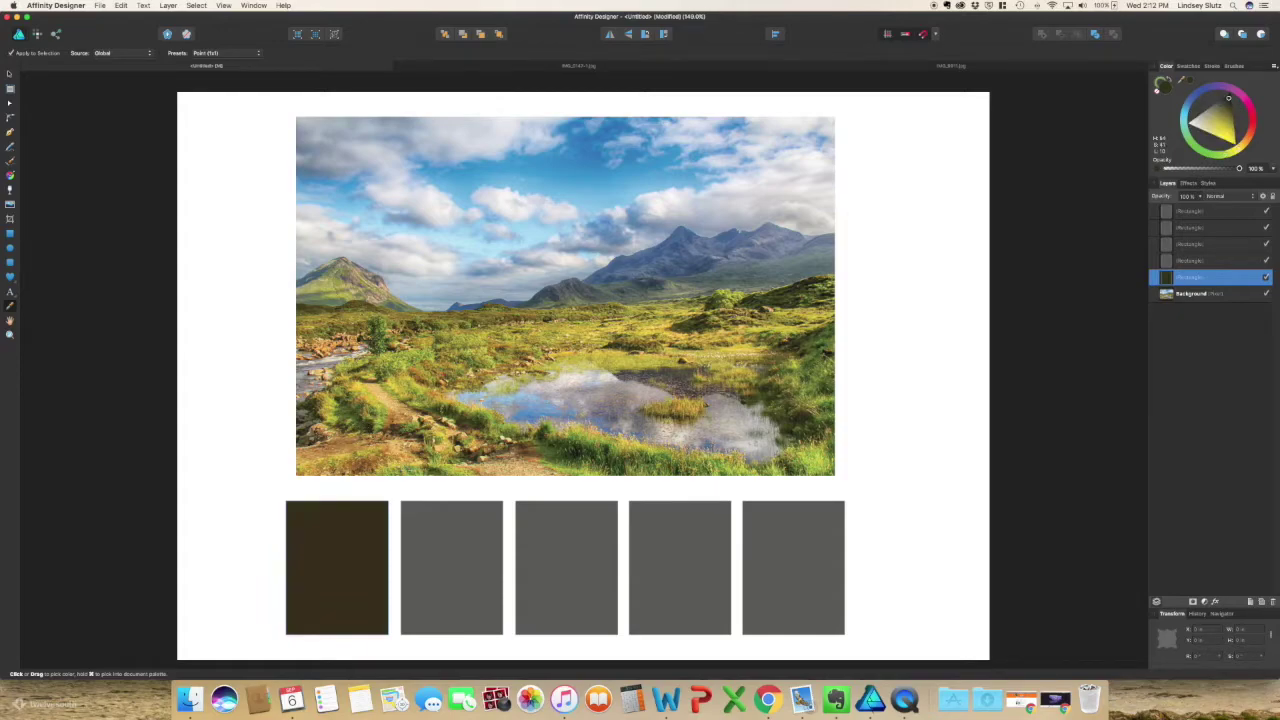
Fill the second swatch with sky blue from the photo, then select the third
super+click(417, 515)
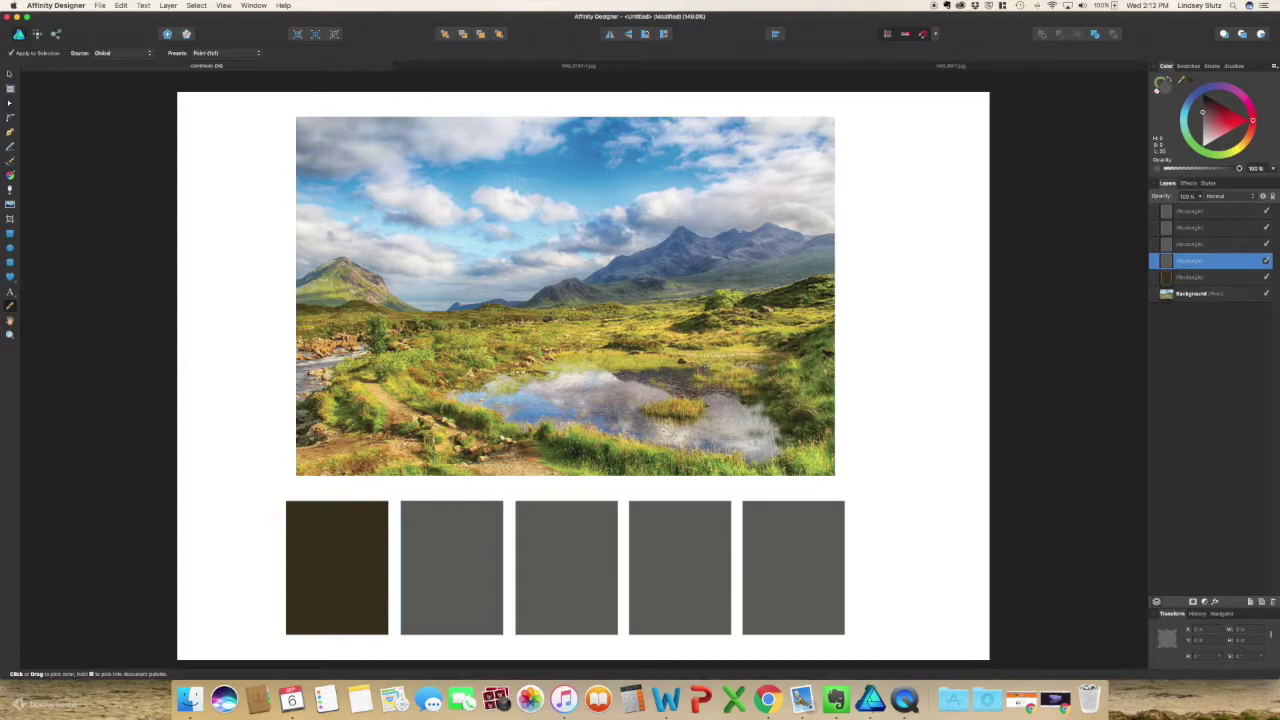
click(541, 236)
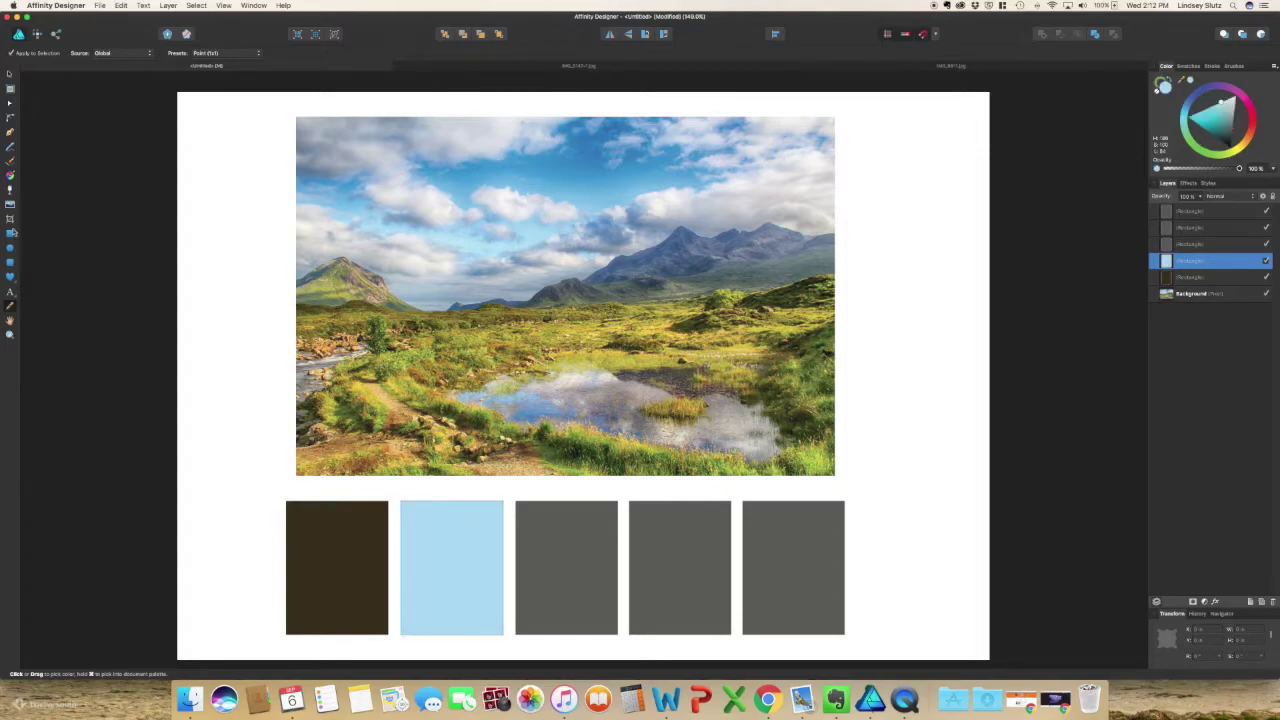
key(v)
key(alt+bracketright)
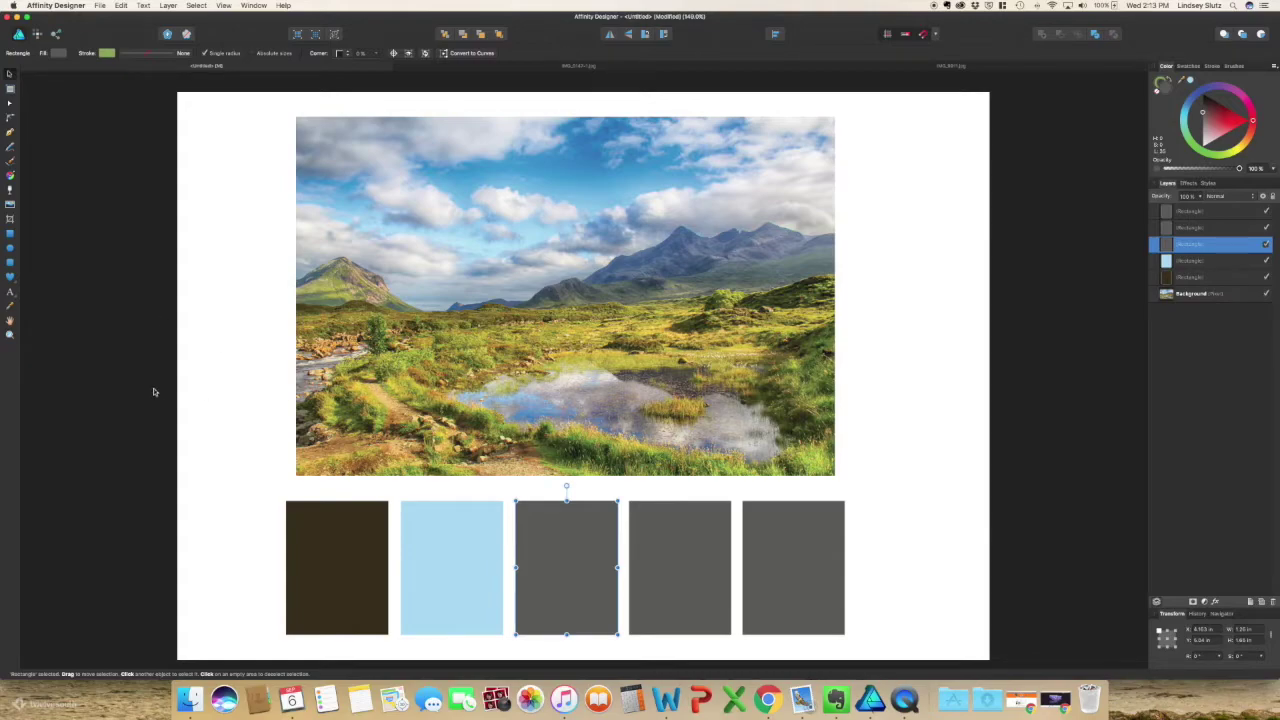
Fill the third swatch with slate blue from the hills and the fourth with yellow-green grass
click(11, 306)
click(594, 158)
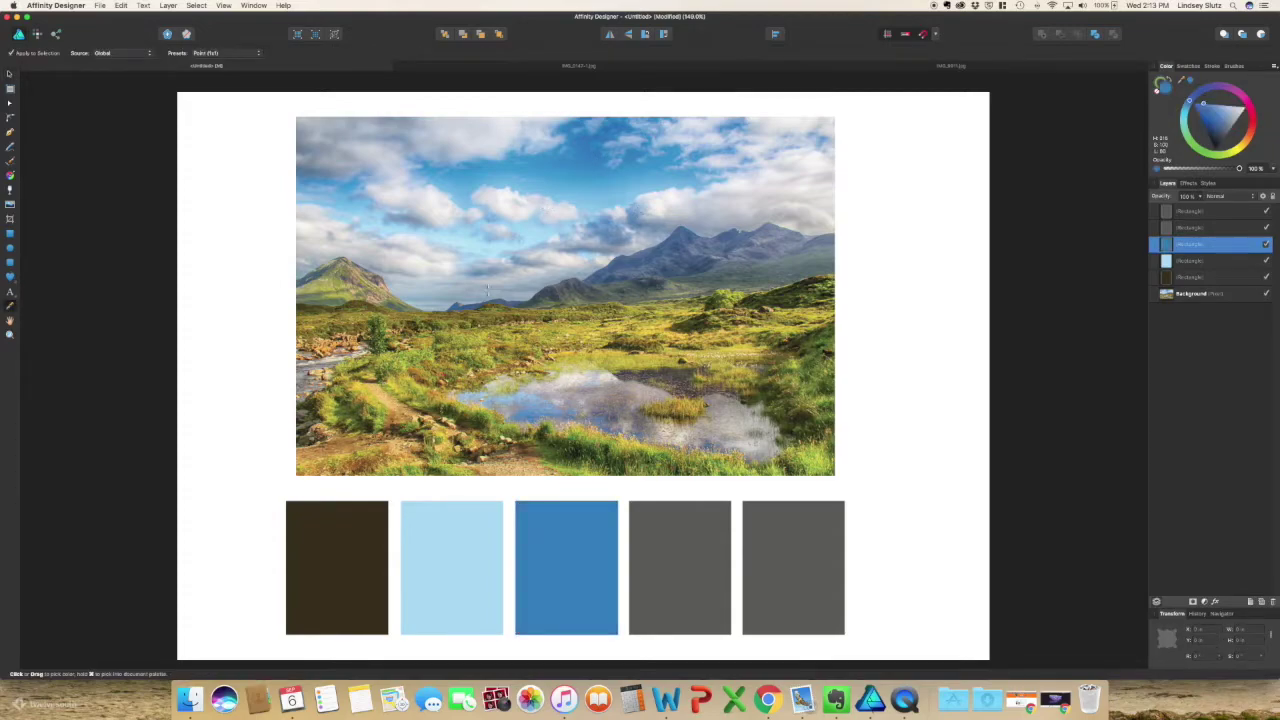
click(458, 306)
super+click(678, 505)
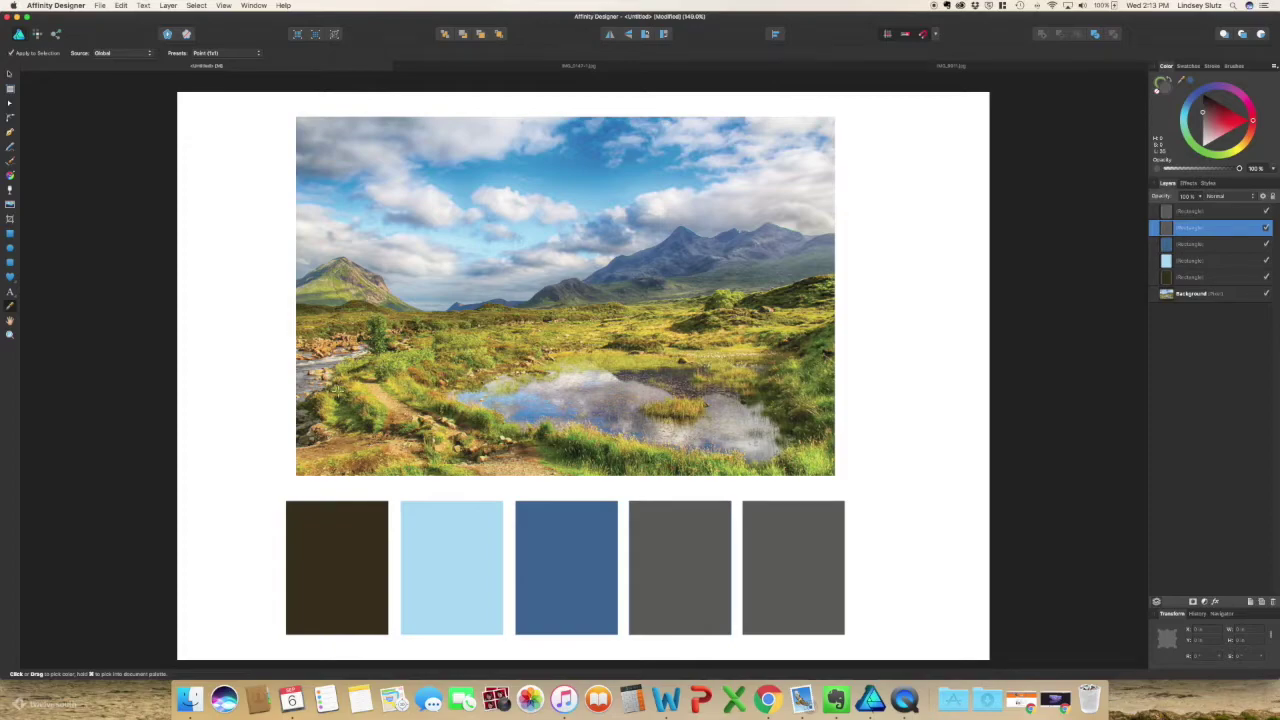
click(335, 397)
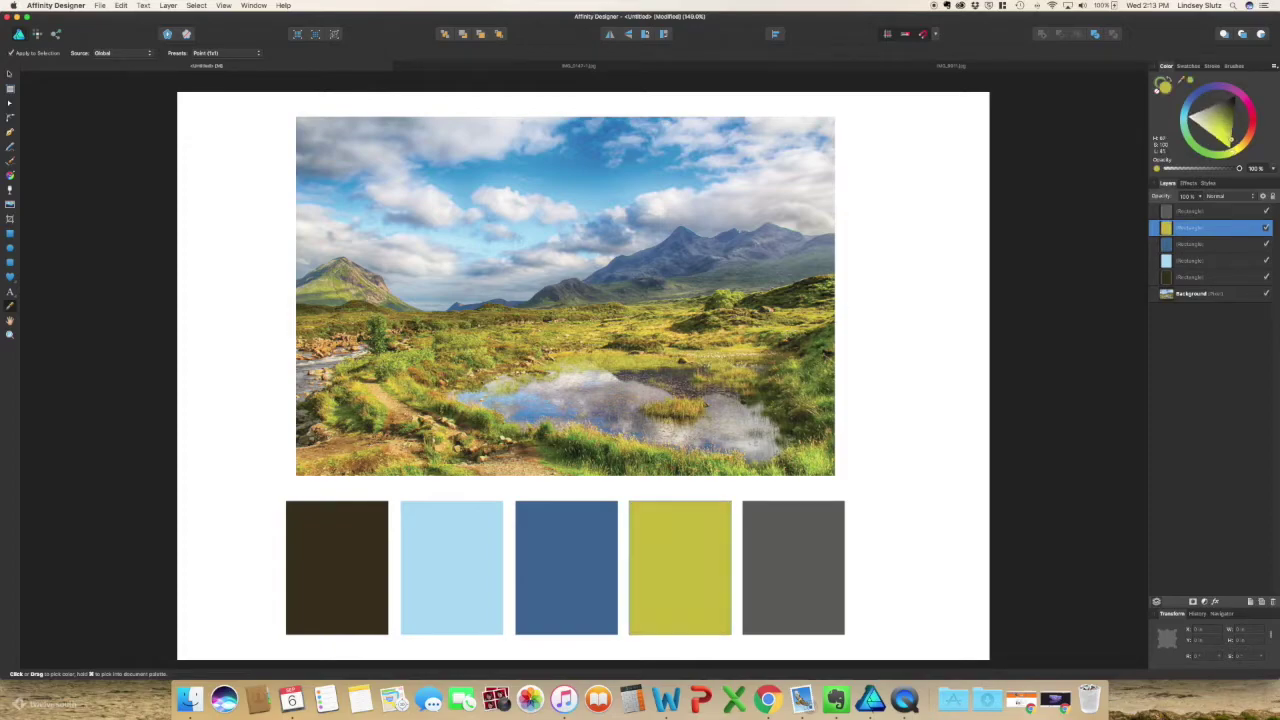
key(v)
Fill the fifth swatch with a green sampled from the hillside
click(760, 543)
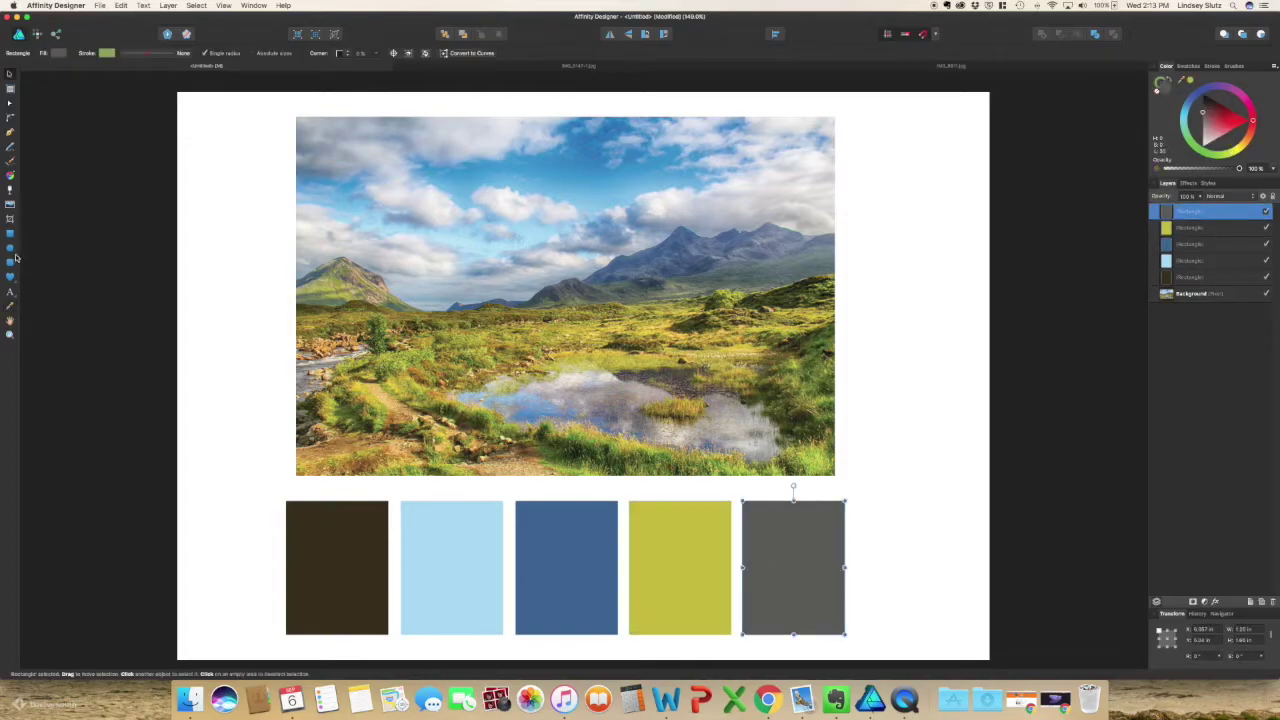
click(14, 307)
click(346, 297)
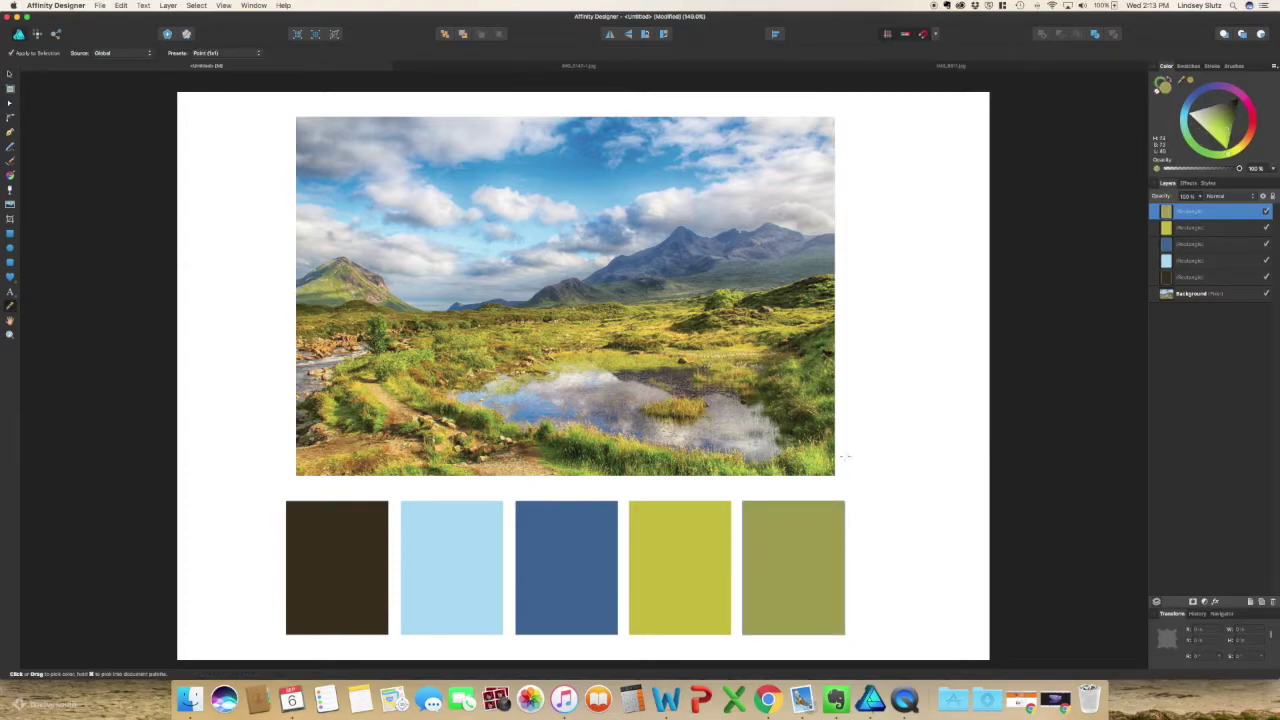
click(834, 451)
click(833, 450)
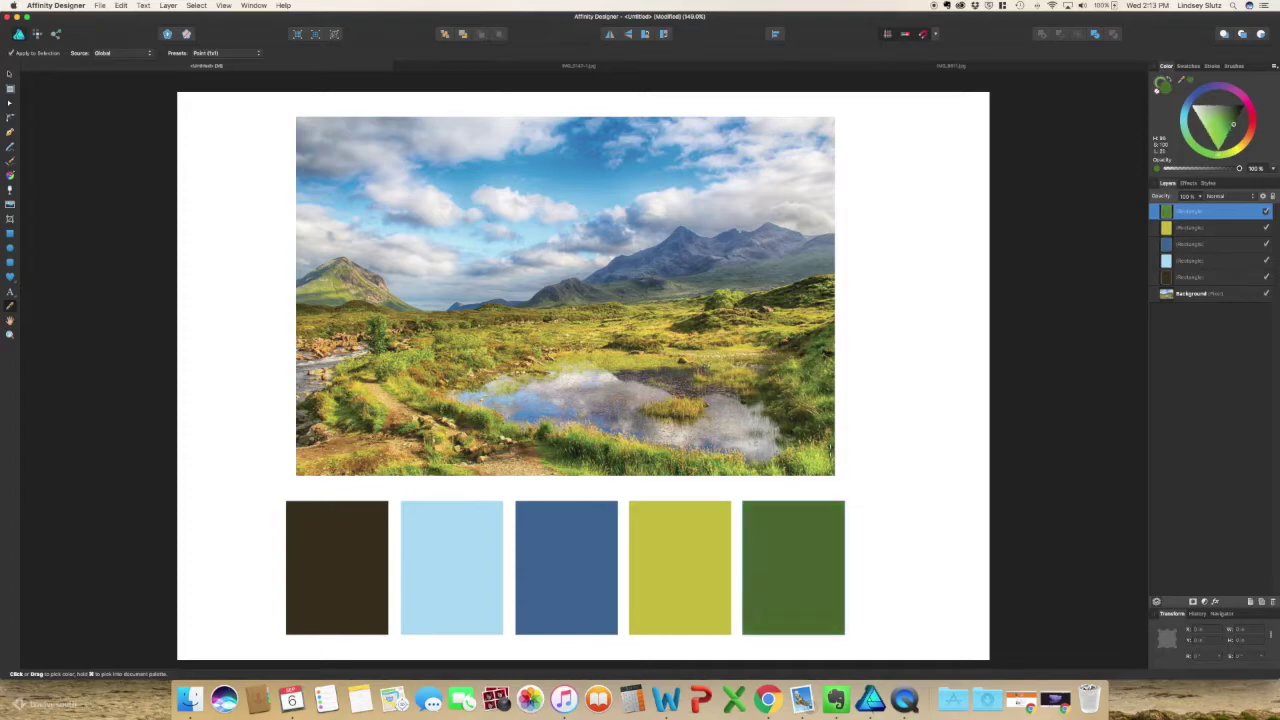
click(826, 338)
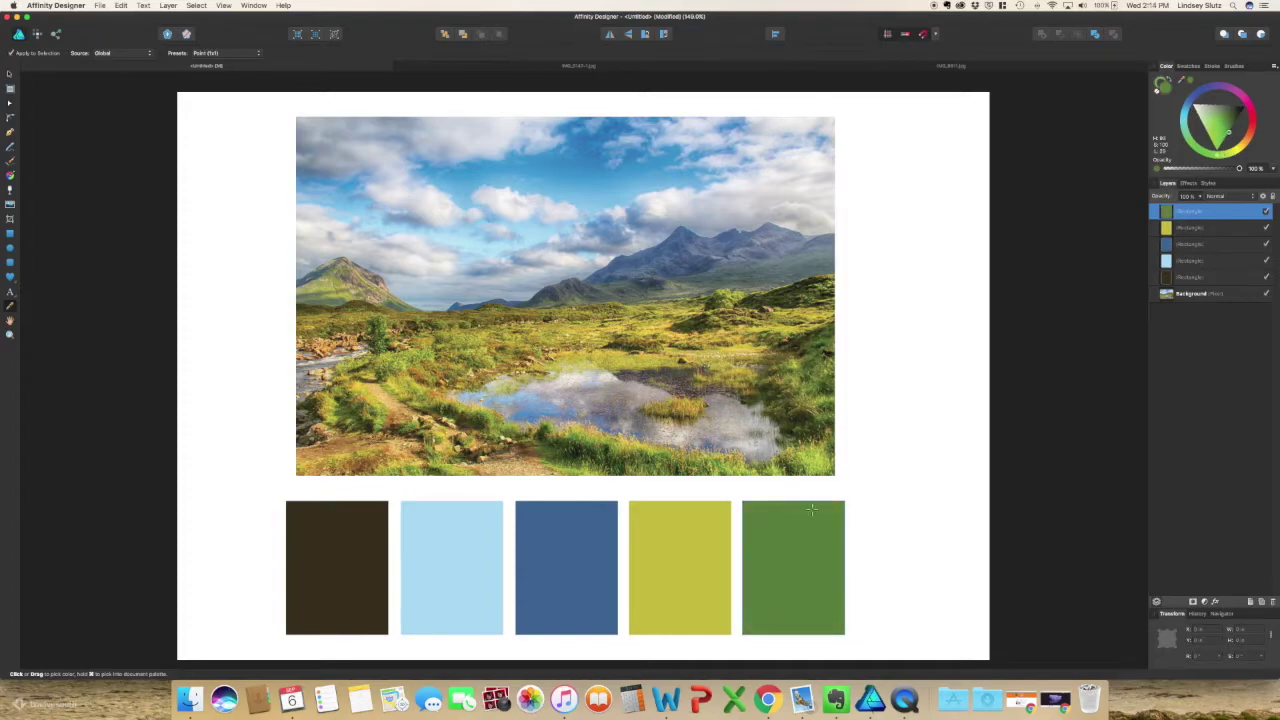
key(v)
Resample the fourth swatch, trying yellow-greens and mustards before settling on medium green
click(669, 547)
click(10, 306)
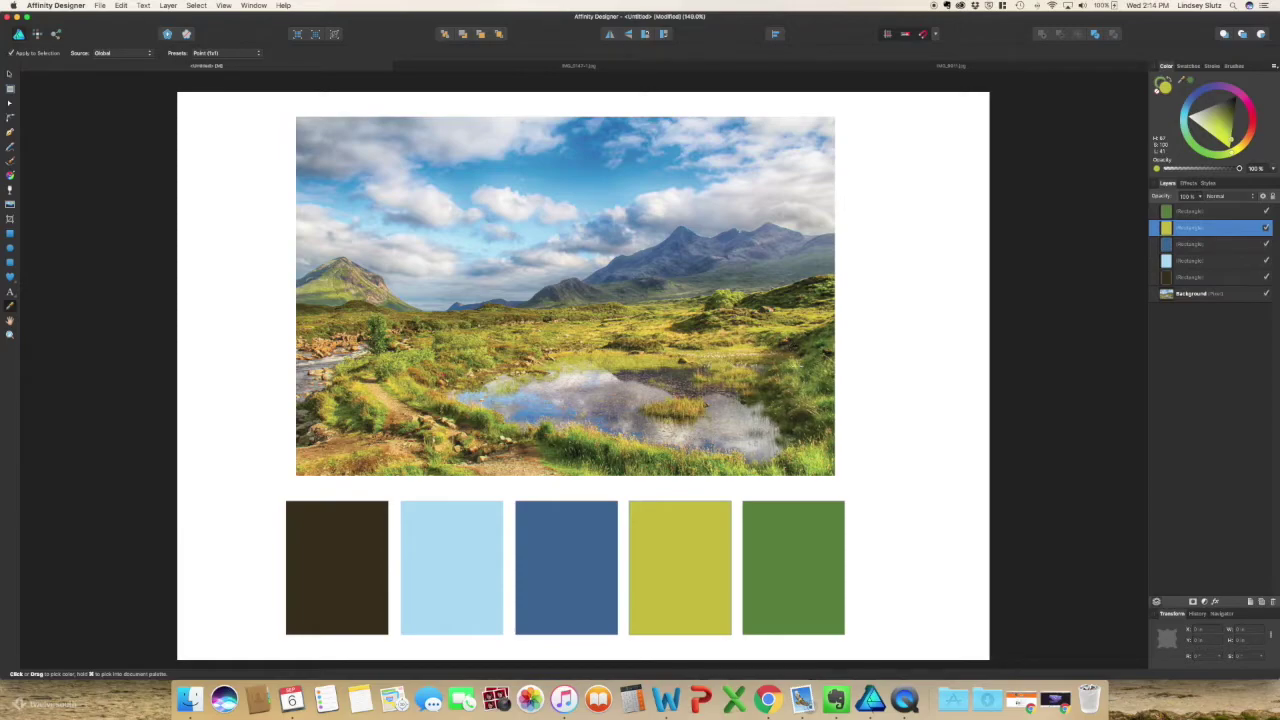
click(795, 366)
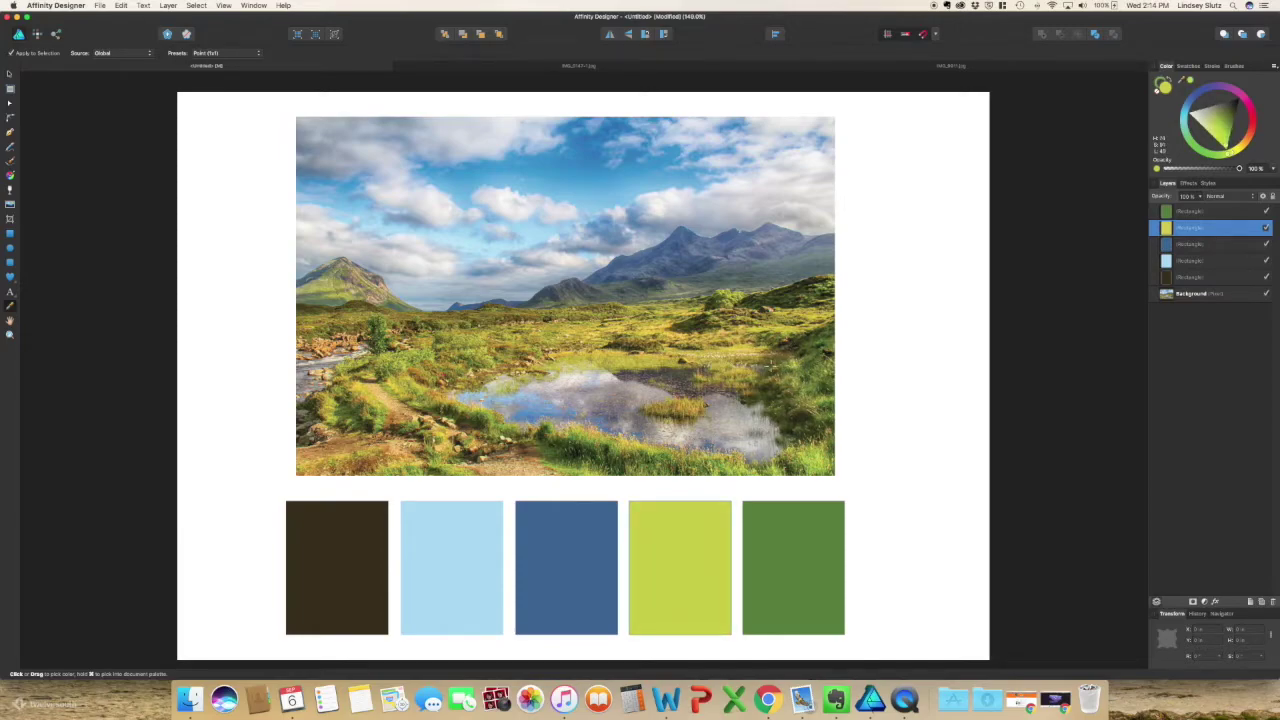
click(762, 305)
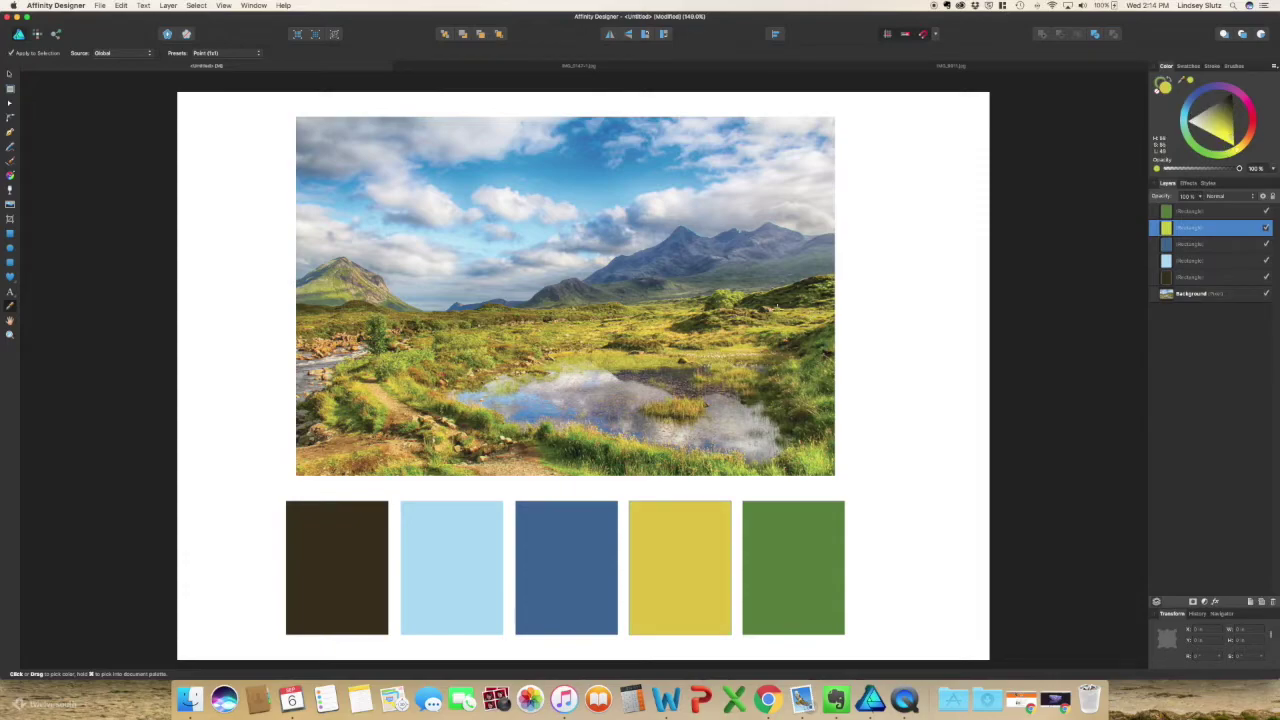
click(737, 296)
click(762, 305)
click(737, 296)
click(544, 465)
click(548, 468)
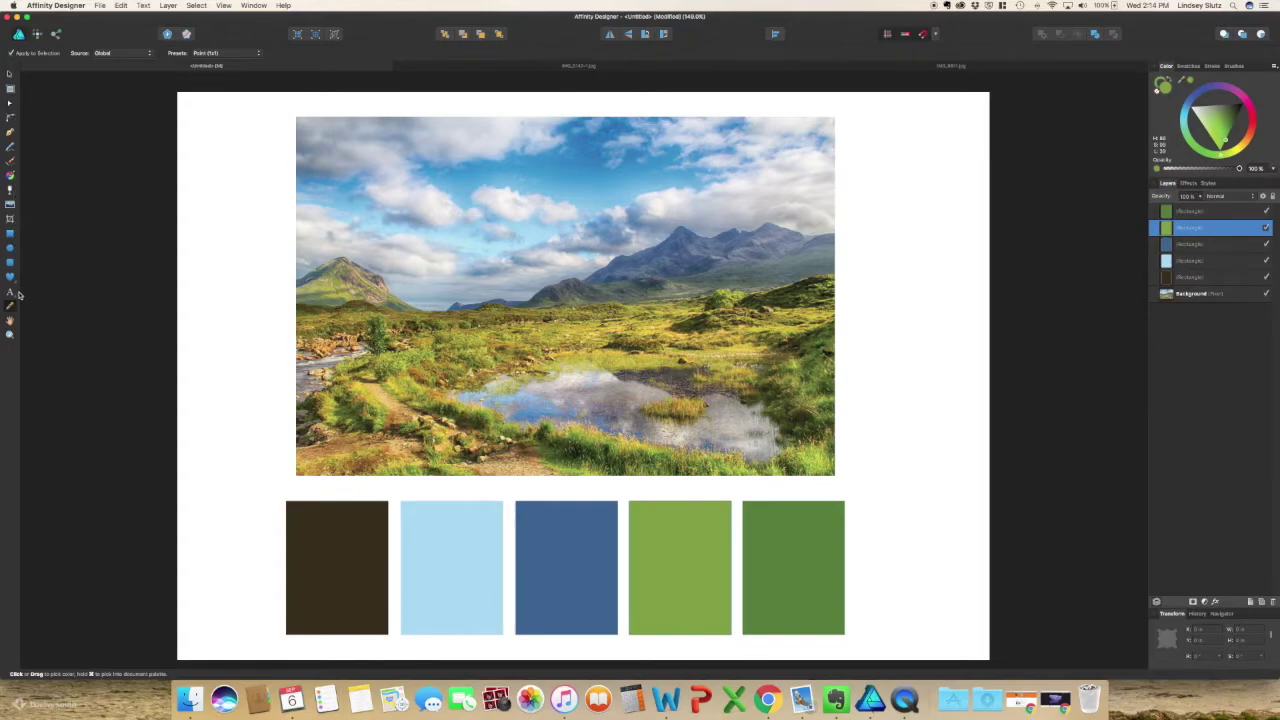
click(10, 74)
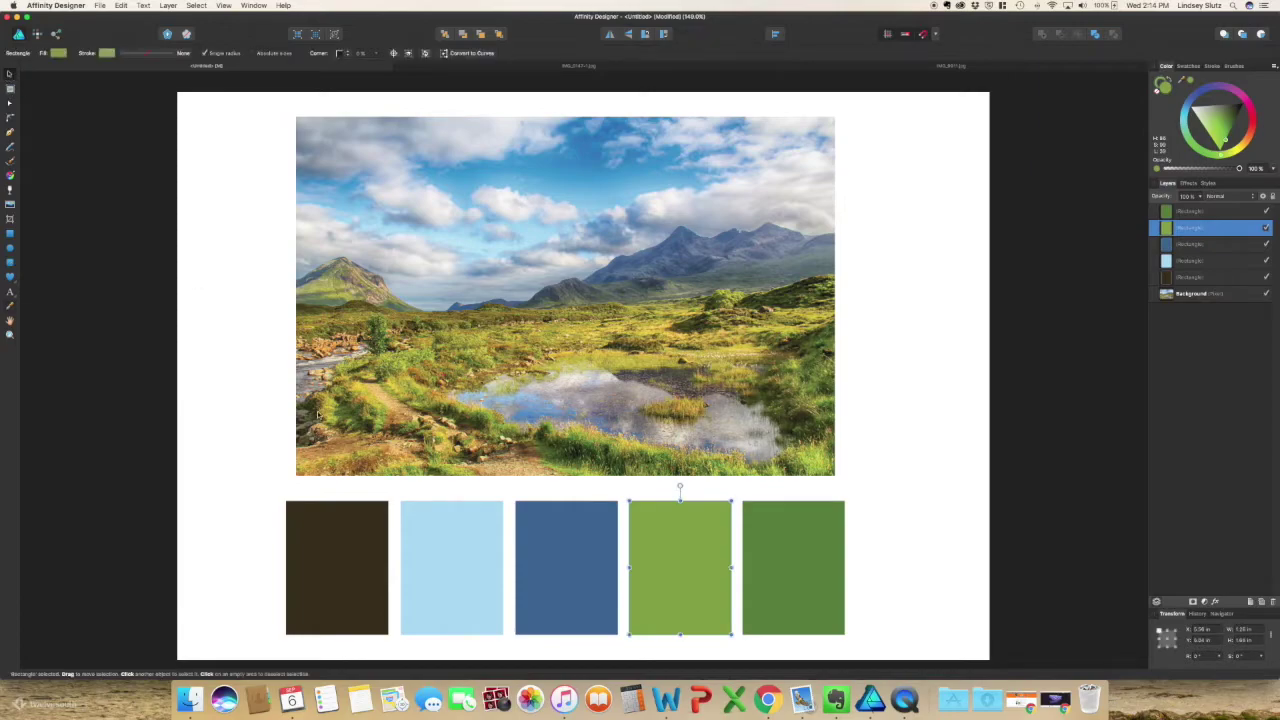
Move the five swatches up under the photo and stretch the row to the photo's width
drag(252, 529, 895, 617)
mouse_move(813, 597)
mouse_down()
mouse_move(822, 590)
mouse_move(811, 601)
mouse_up()
drag(877, 651, 310, 501)
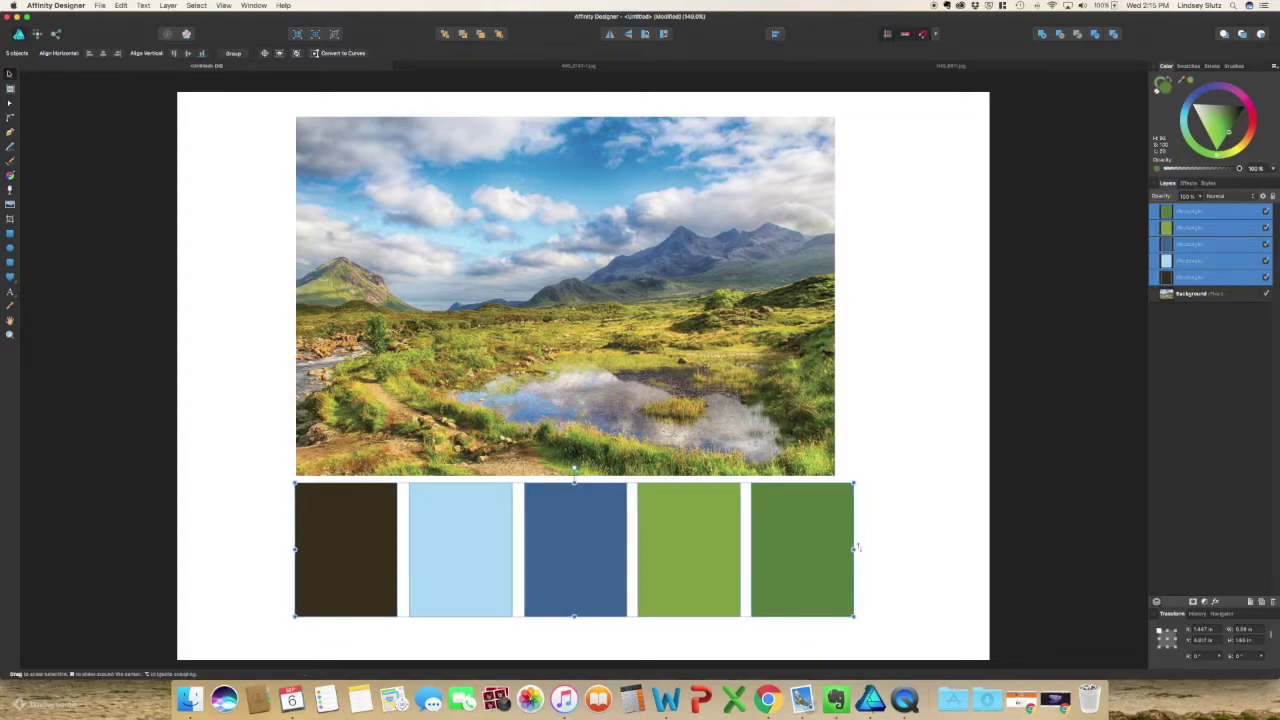
drag(855, 549, 841, 544)
click(10, 88)
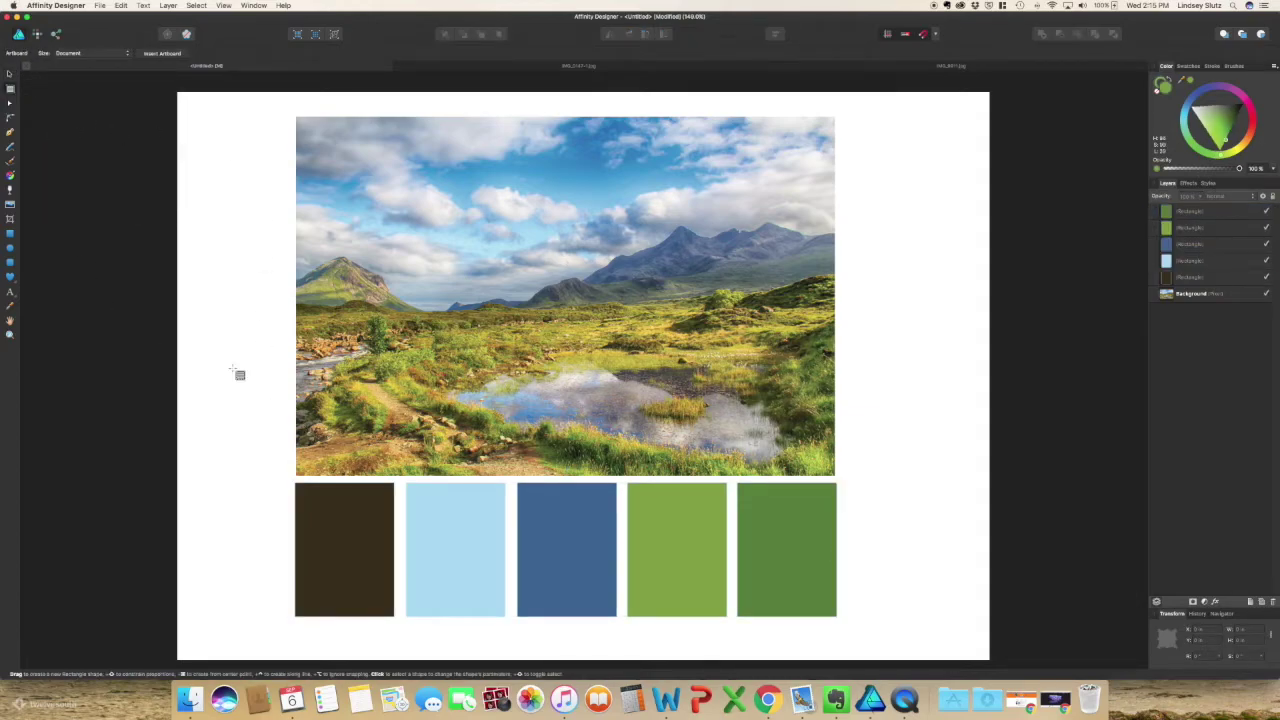
Draw an artboard around the photo and swatches, aligning its left and top edges to the photo
drag(296, 118, 838, 620)
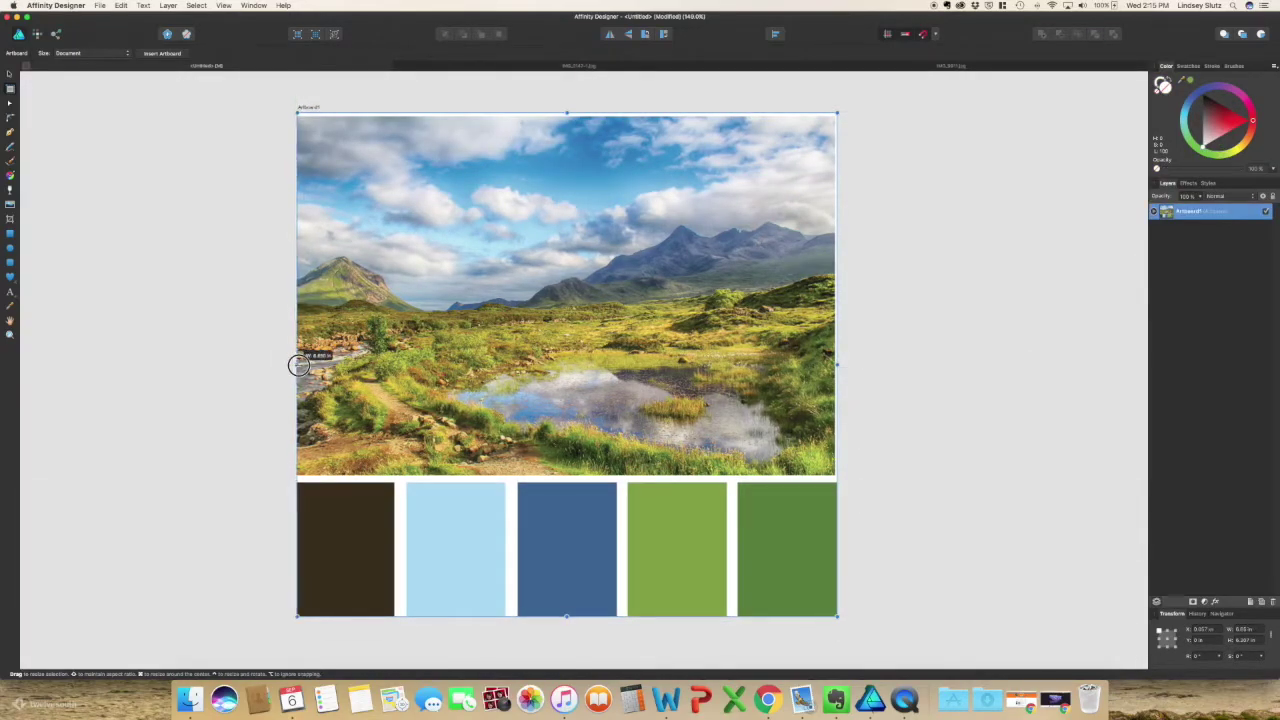
drag(297, 364, 300, 364)
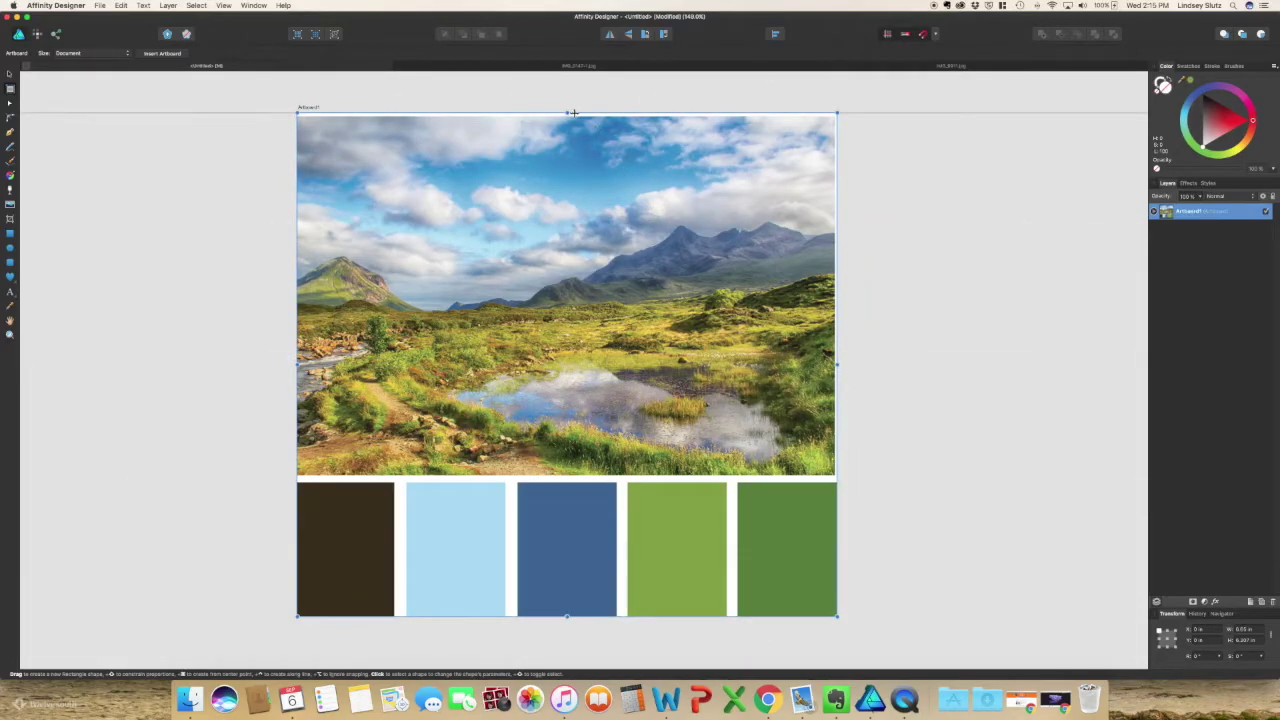
drag(567, 113, 568, 118)
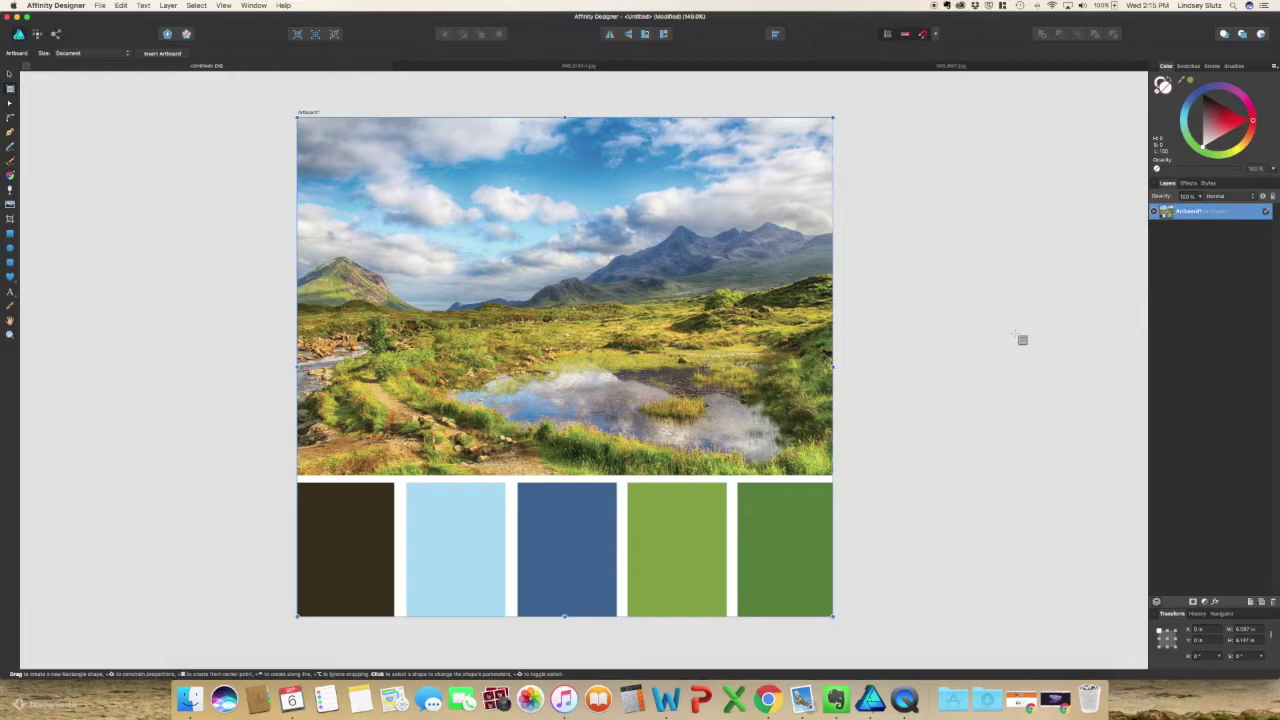
key(v)
click(180, 170)
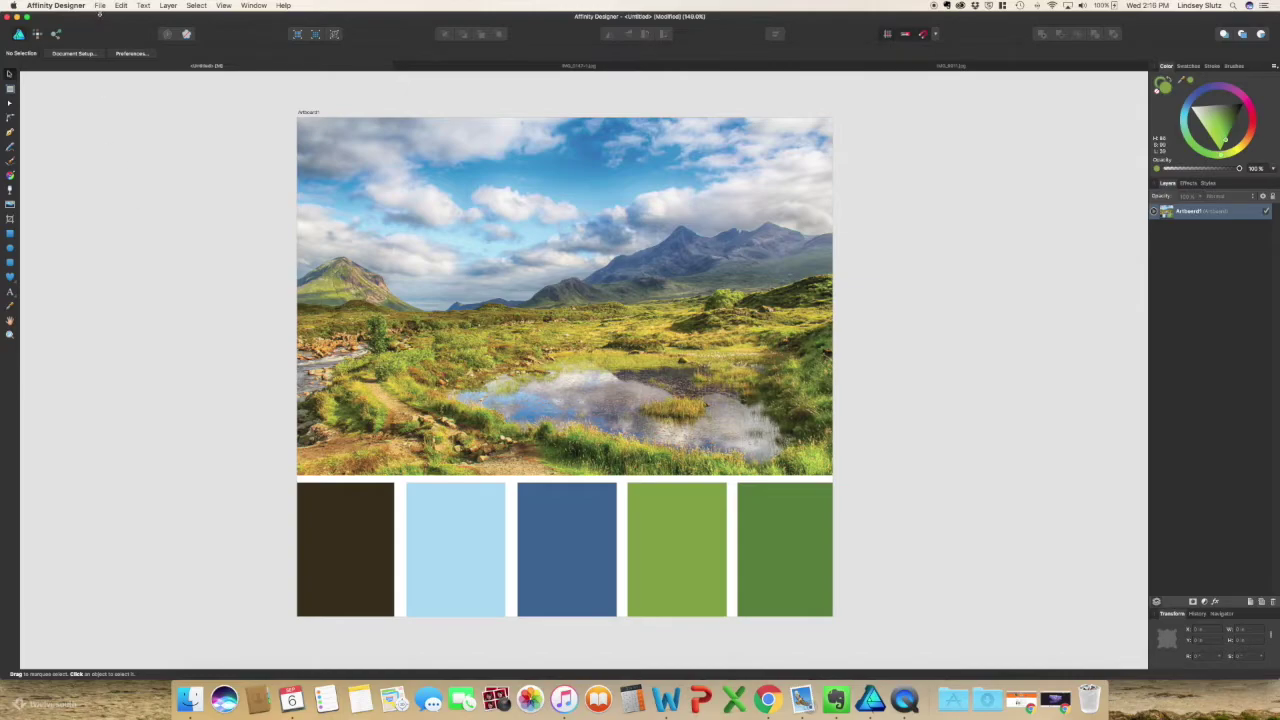
click(100, 6)
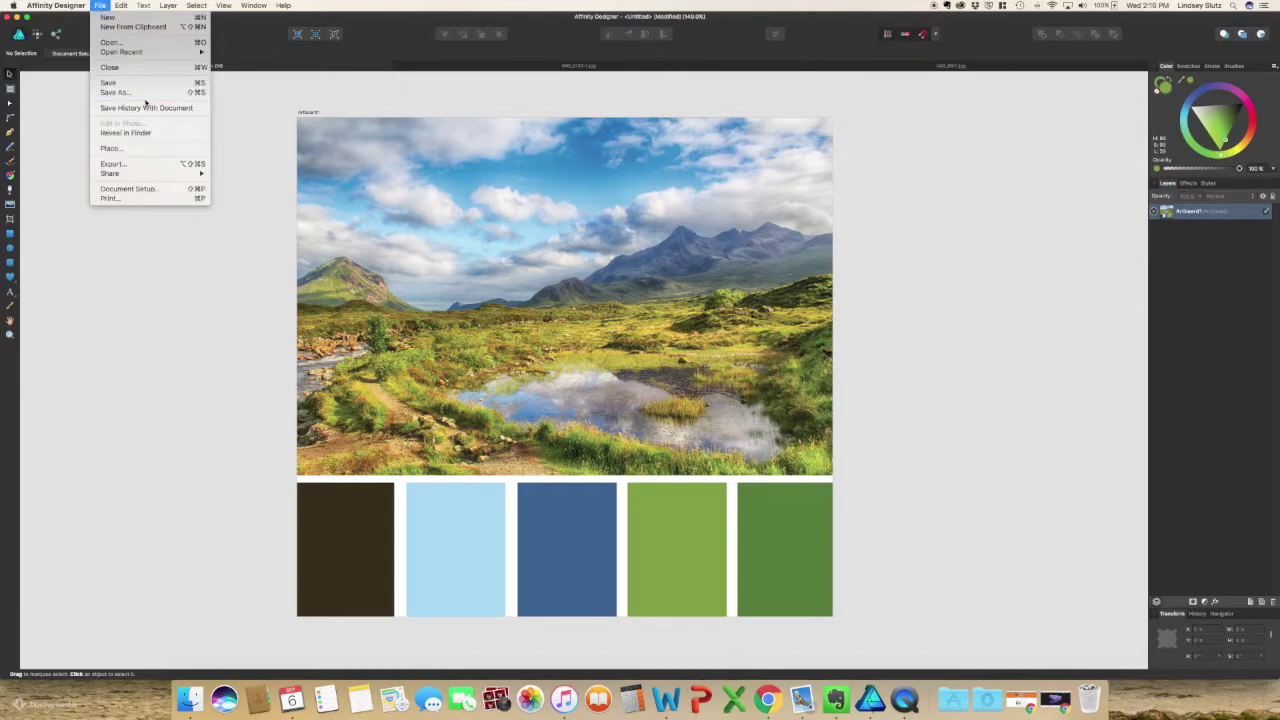
Export the artboard as a 1920 px wide JPEG and save it
click(151, 164)
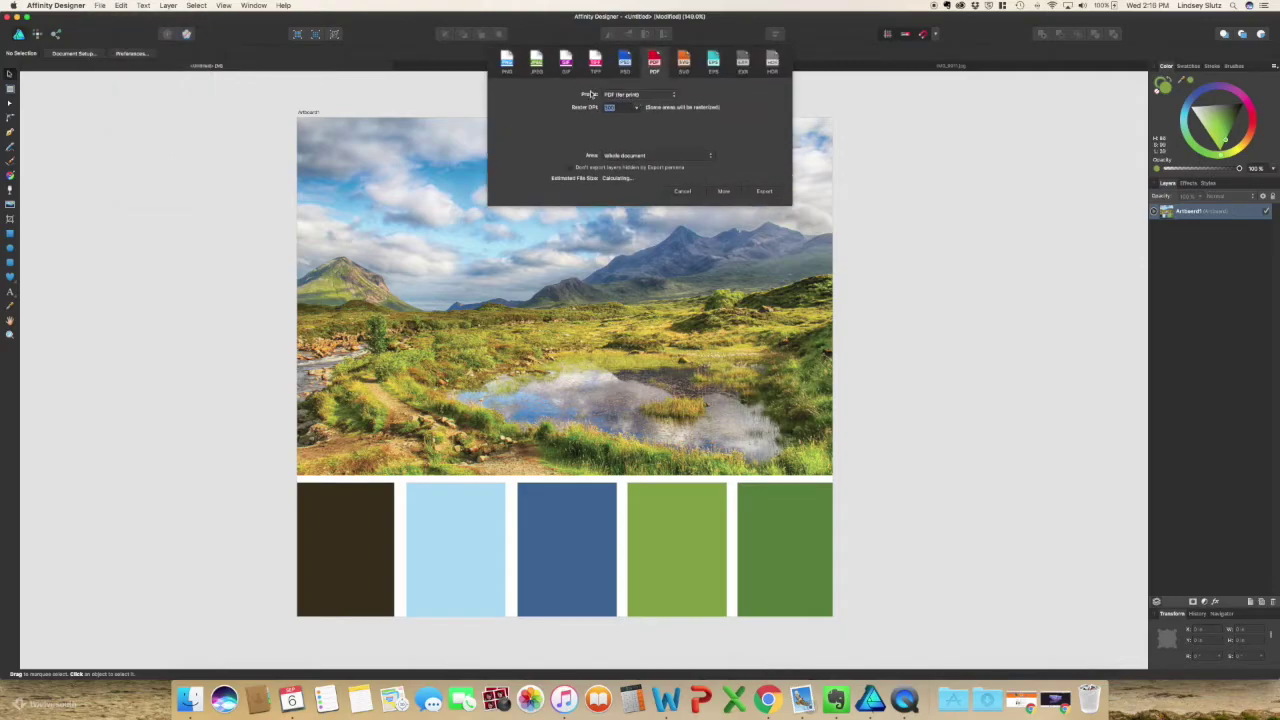
click(545, 73)
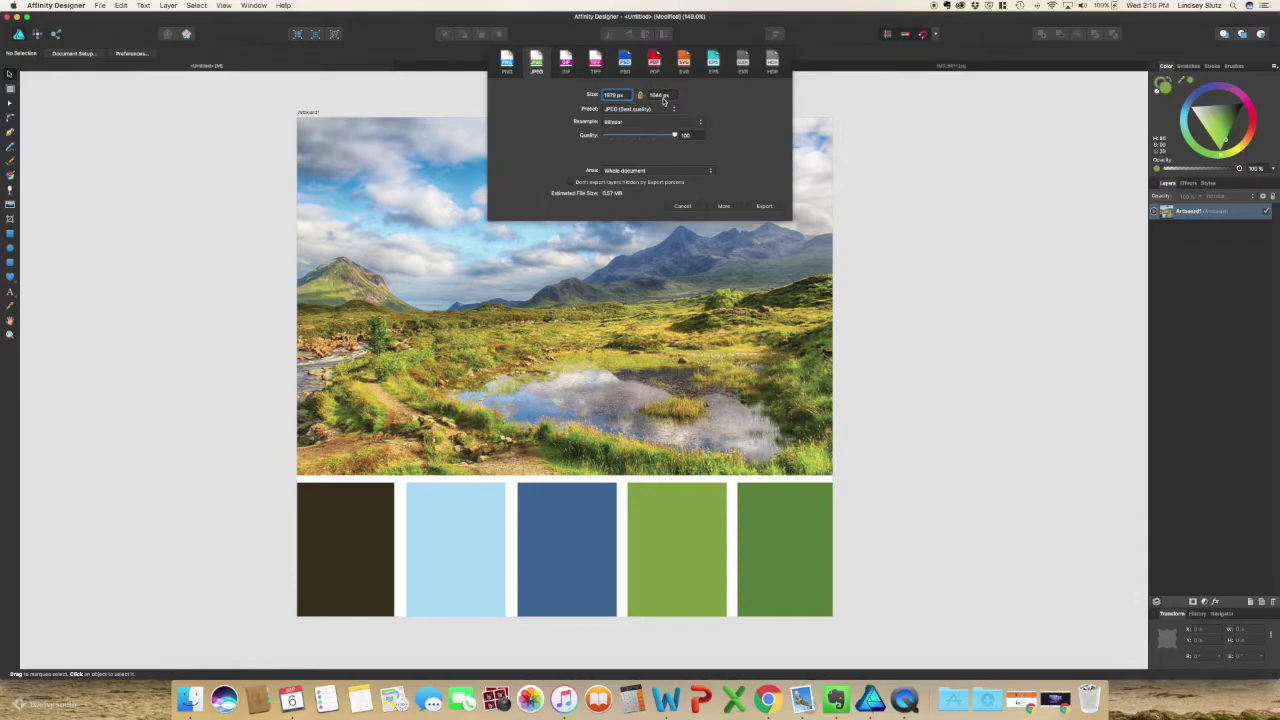
click(616, 94)
double_click(616, 94)
text(1920)
click(673, 94)
click(765, 206)
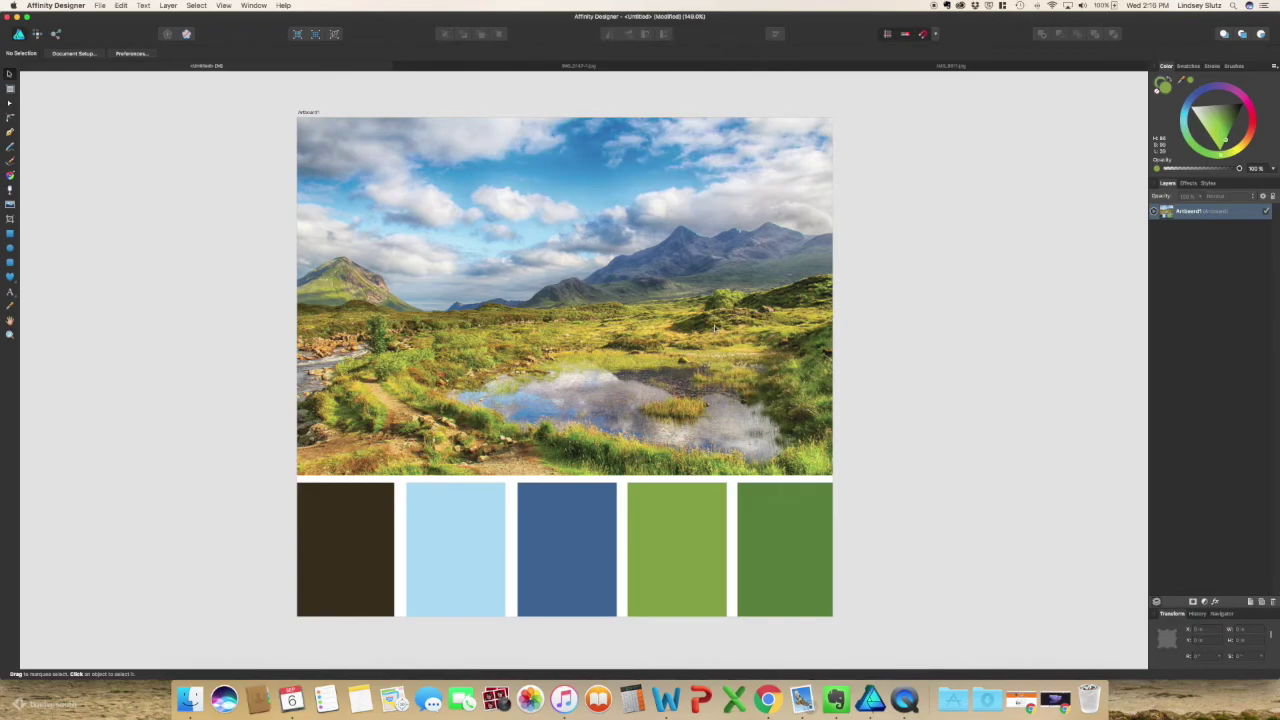
key(Return)
Darken the canvas background grey in Preferences > User Interface
right_click(163, 362)
key(Escape)
click(72, 53)
key(Escape)
click(131, 53)
click(495, 300)
drag(746, 253, 640, 252)
key(Escape)
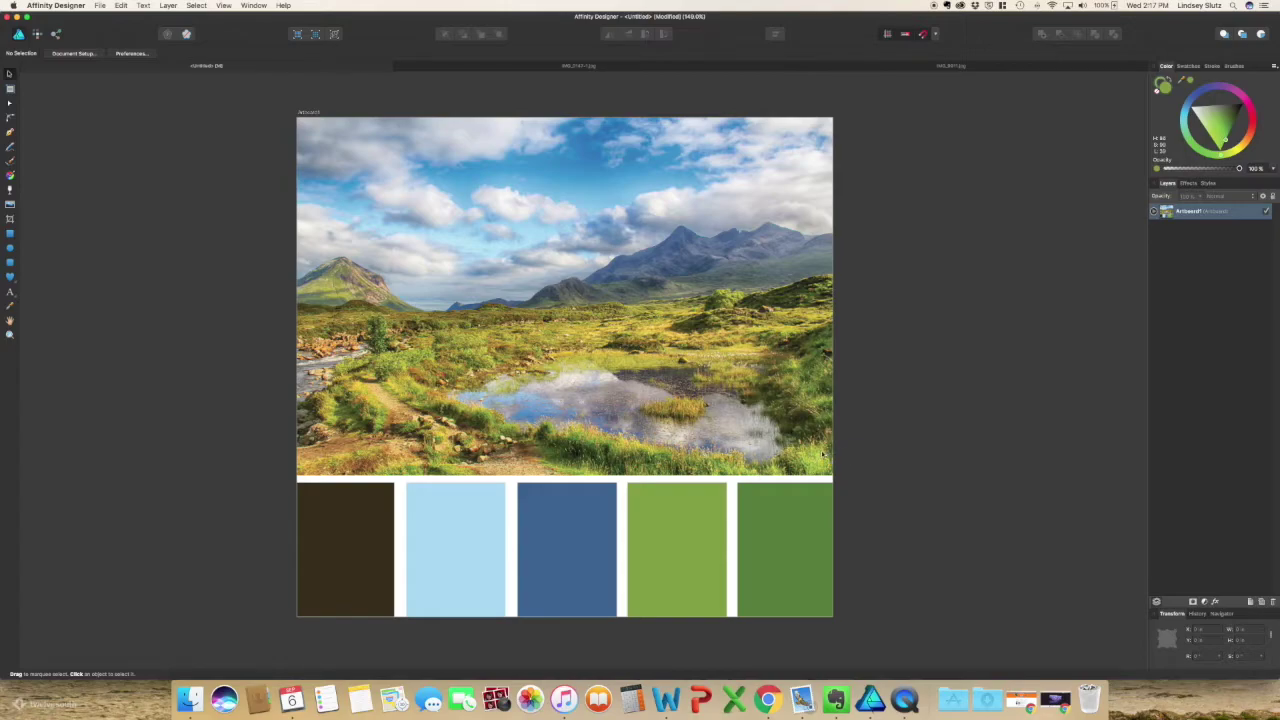
click(750, 438)
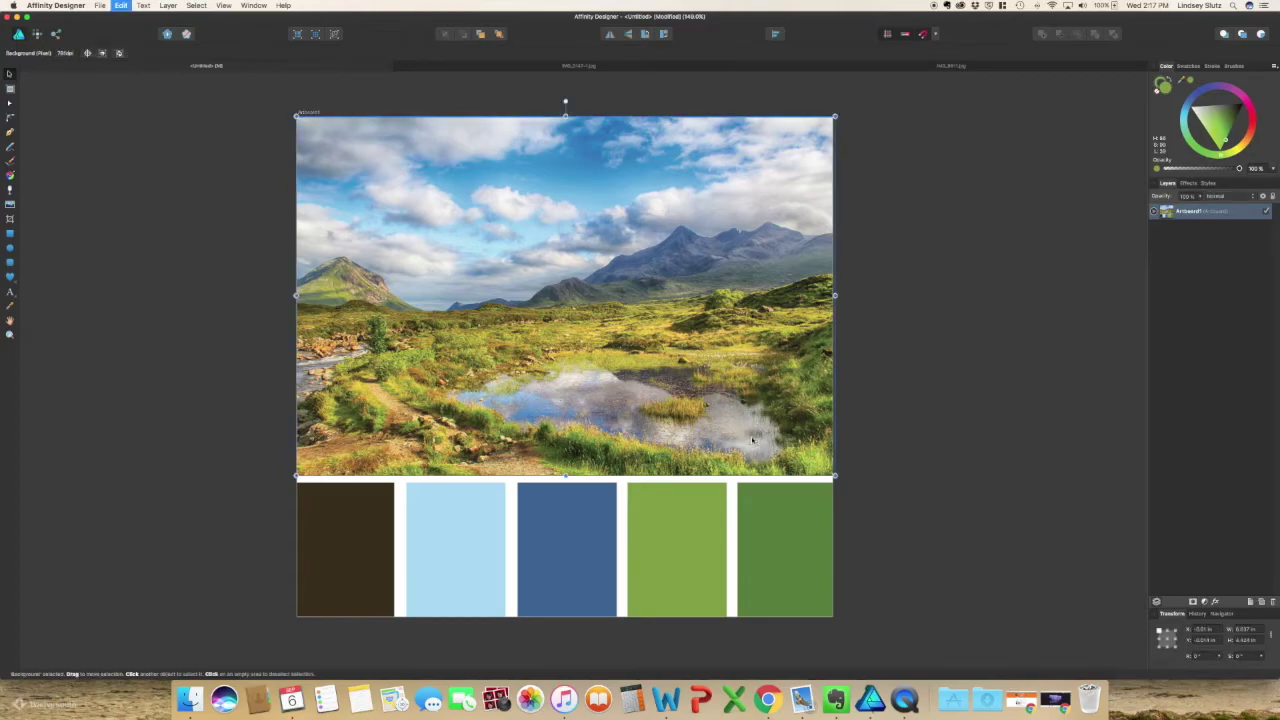
Delete the landscape photo and select the five remaining swatches
key(Delete)
click(907, 542)
drag(907, 542, 305, 478)
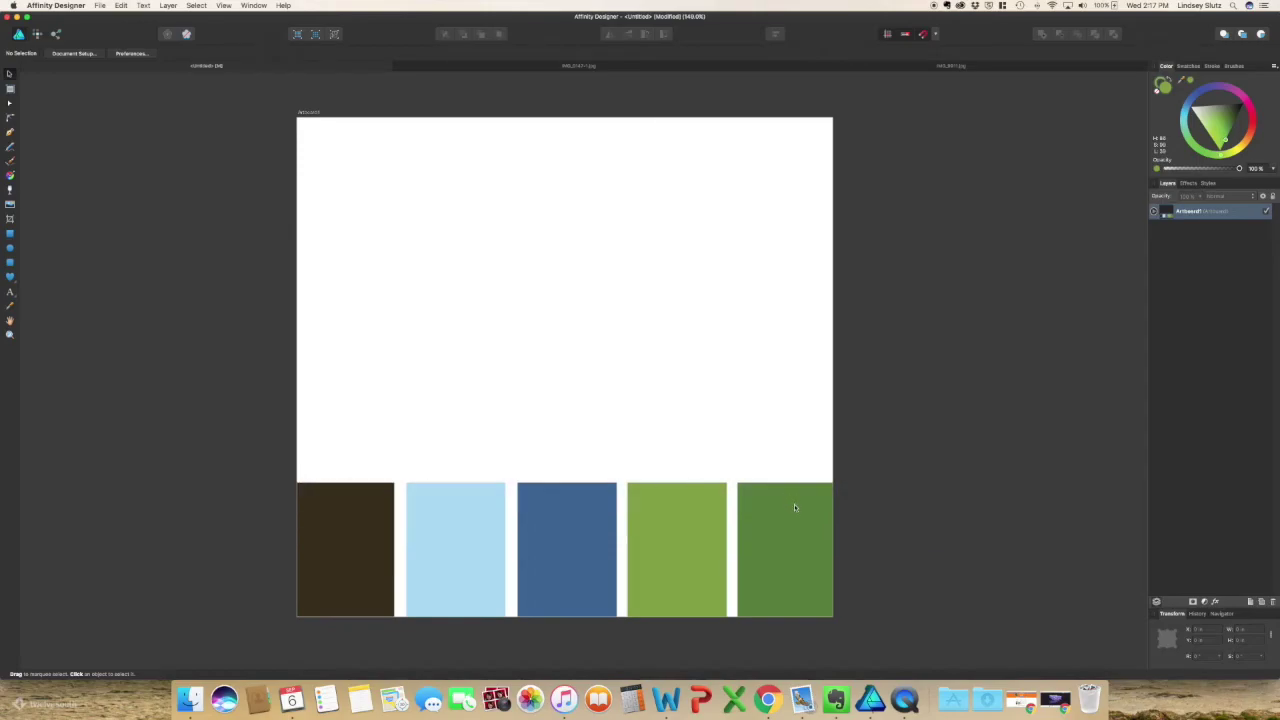
drag(134, 410, 926, 668)
Shrink the five swatches, rotate them into a vertical column and move it beside the artboard
drag(719, 473, 270, 407)
drag(208, 381, 277, 409)
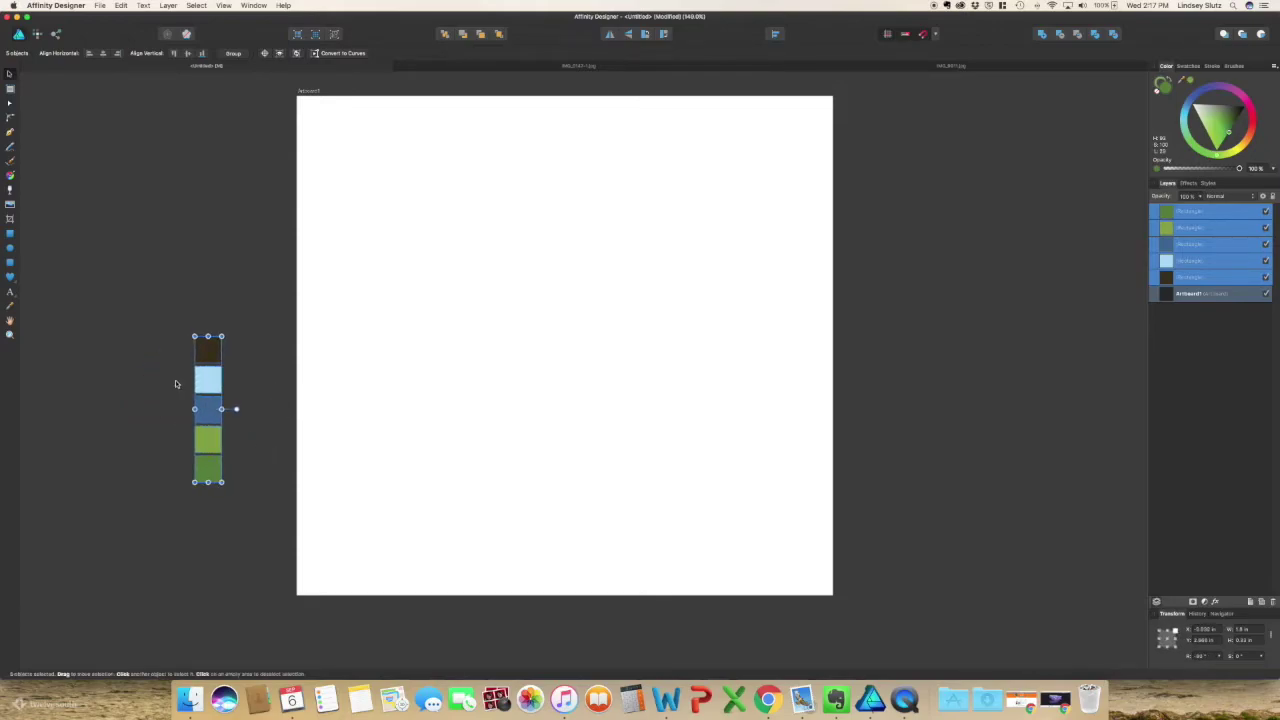
drag(209, 376, 263, 331)
click(286, 450)
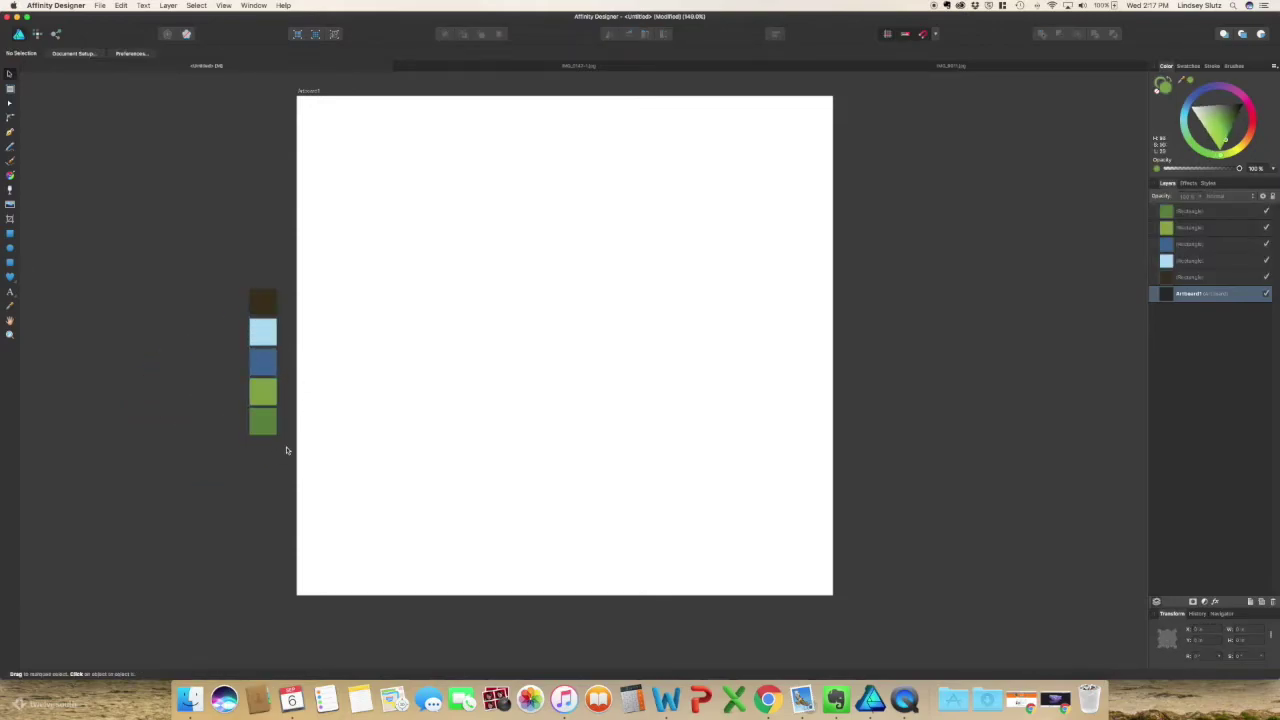
Undo the swatch shrink and rotation, then bring up the IMG_0147-1.jpg lavender photo
scroll(466, 429, up, 1)
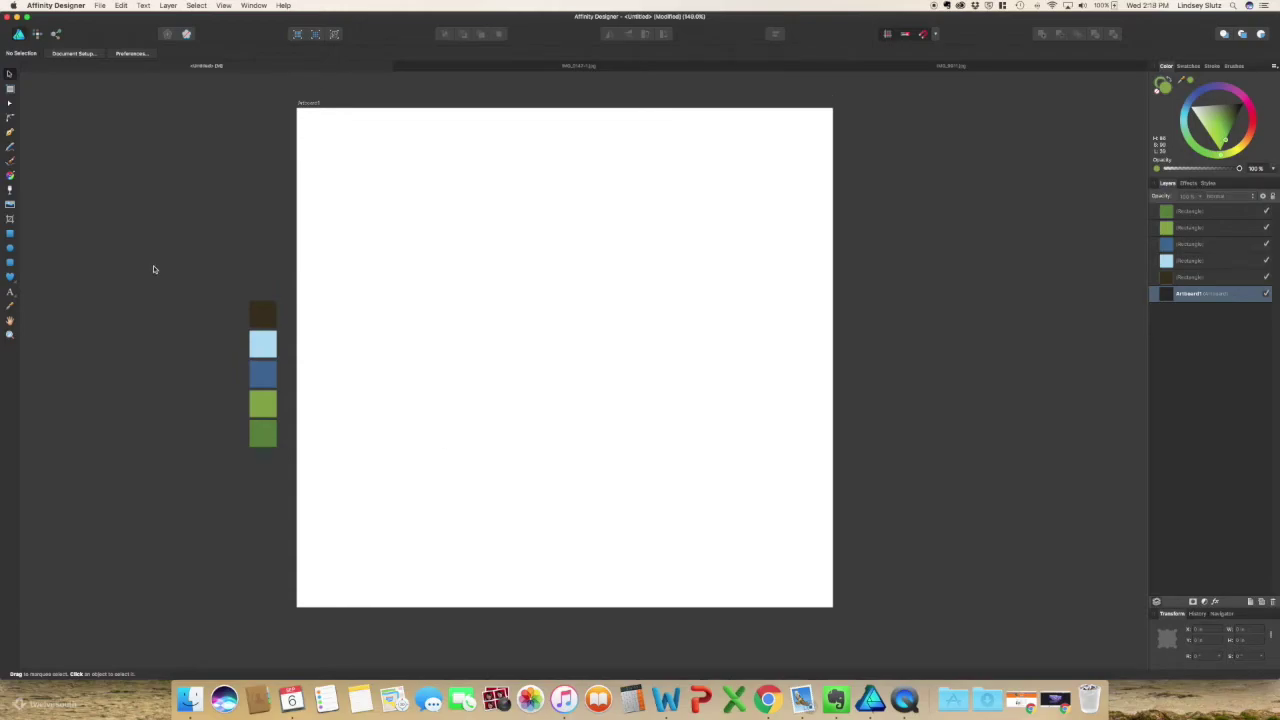
key(super+a)
key(super+z)
key(super+z)
key(super+z)
key(super+z)
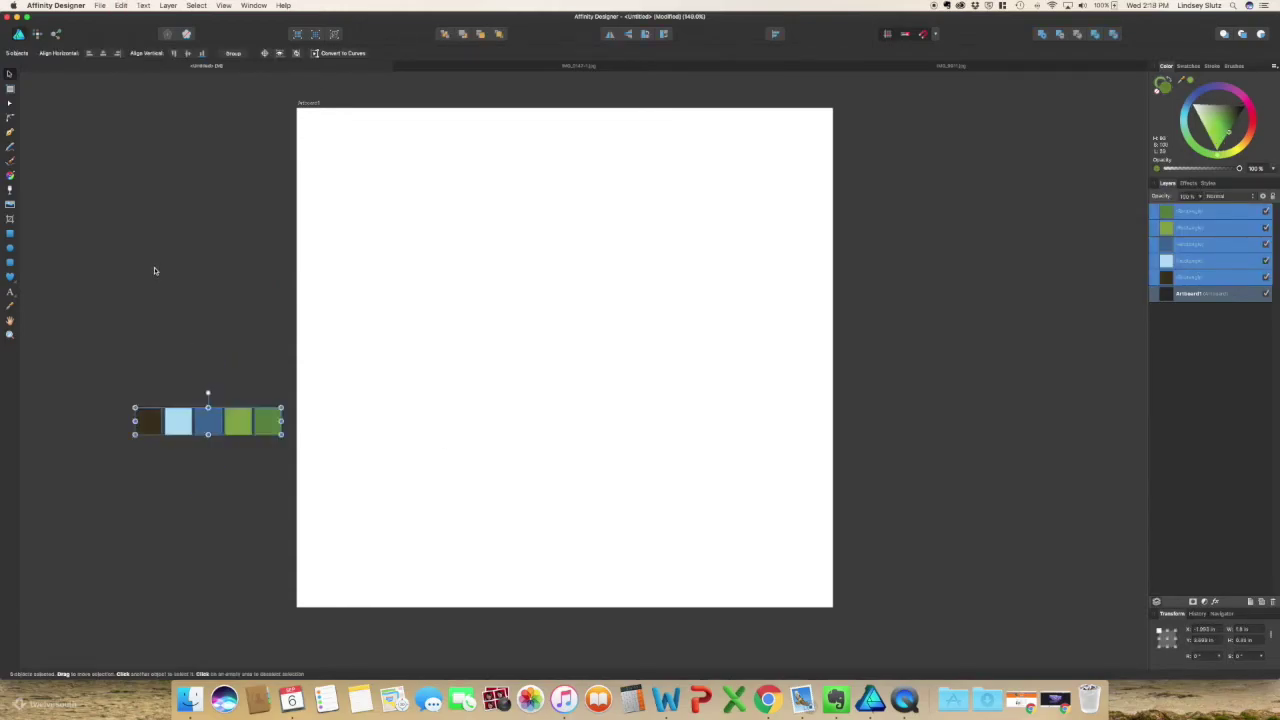
click(143, 291)
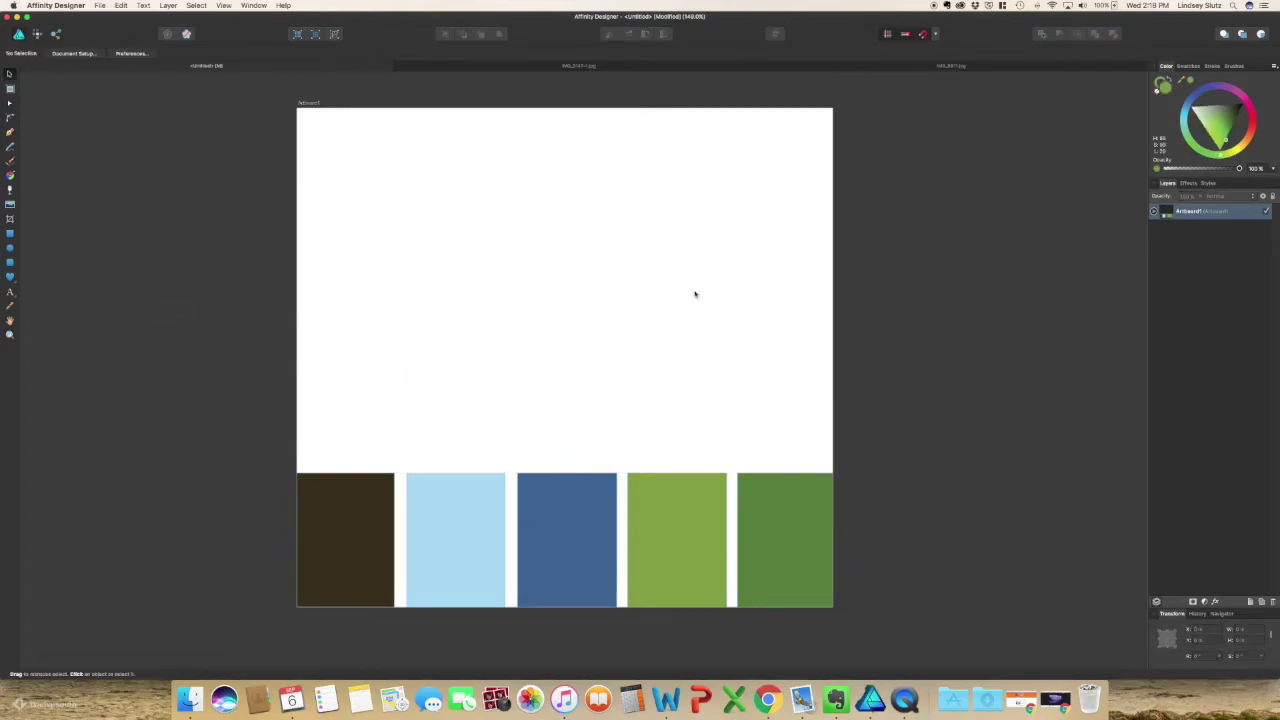
click(606, 64)
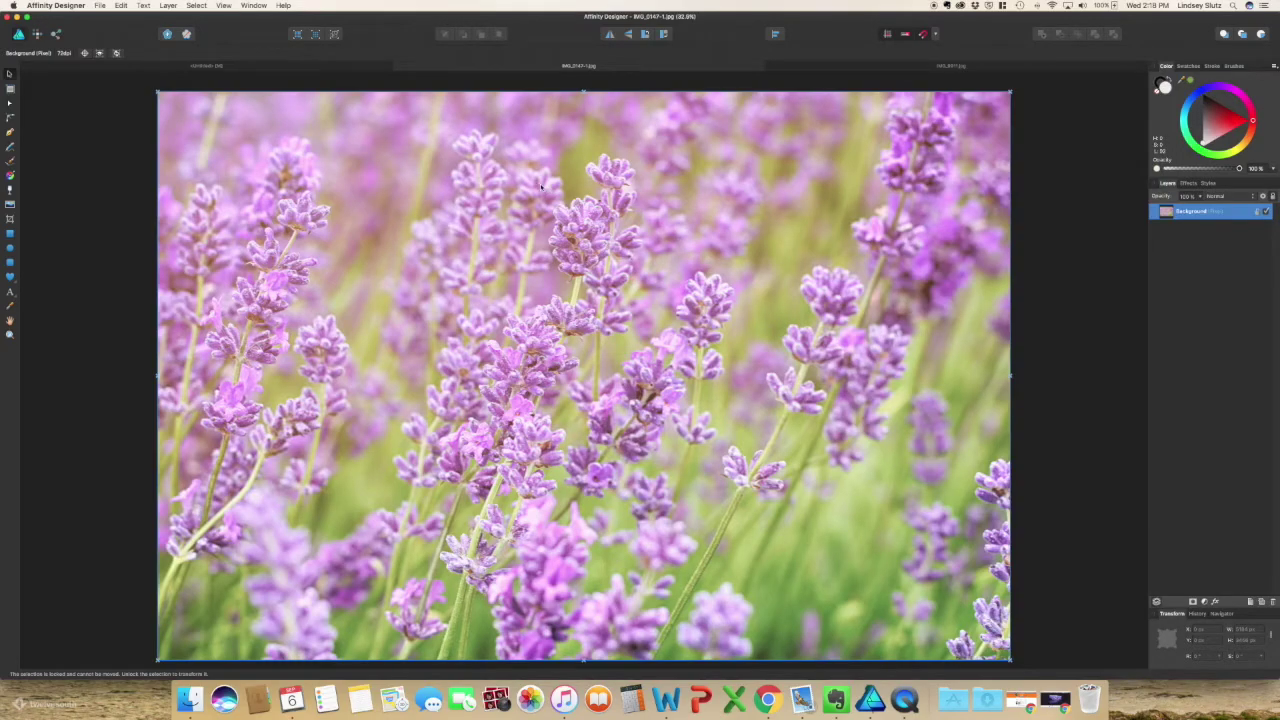
Paste the lavender photo into the Untitled artboard and resize it to fill the space above the swatch row
click(202, 67)
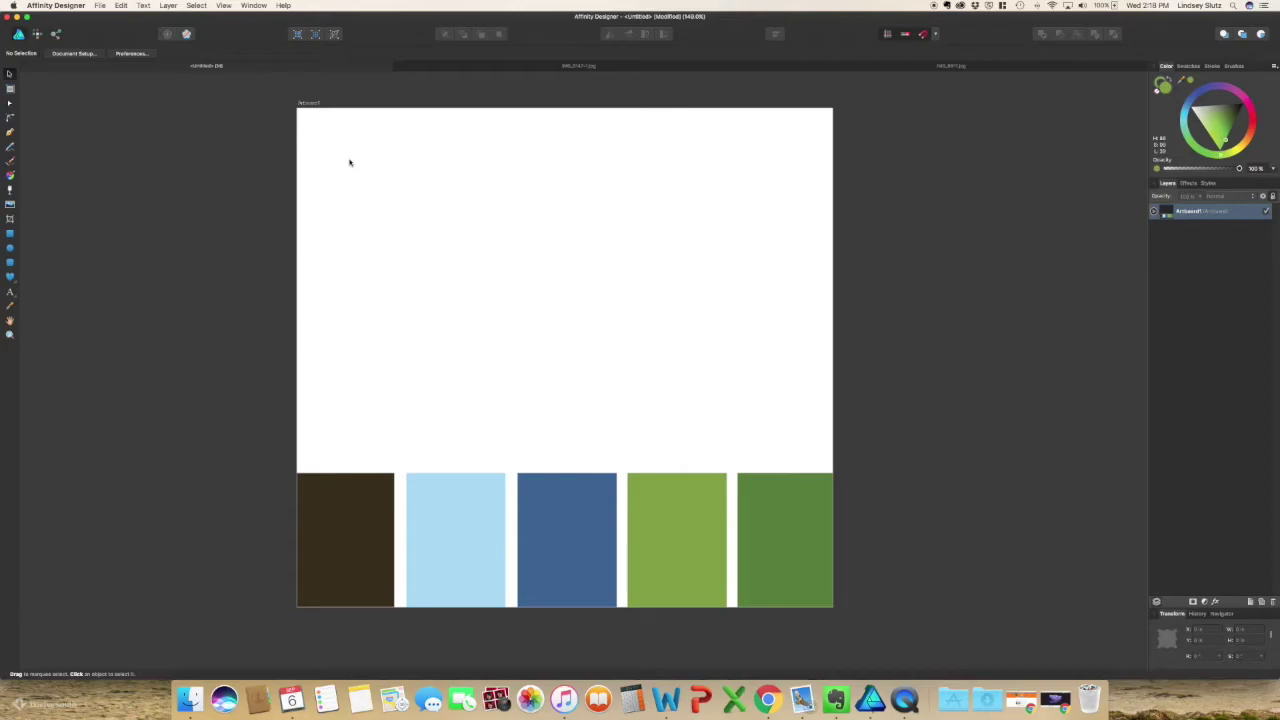
key(super+v)
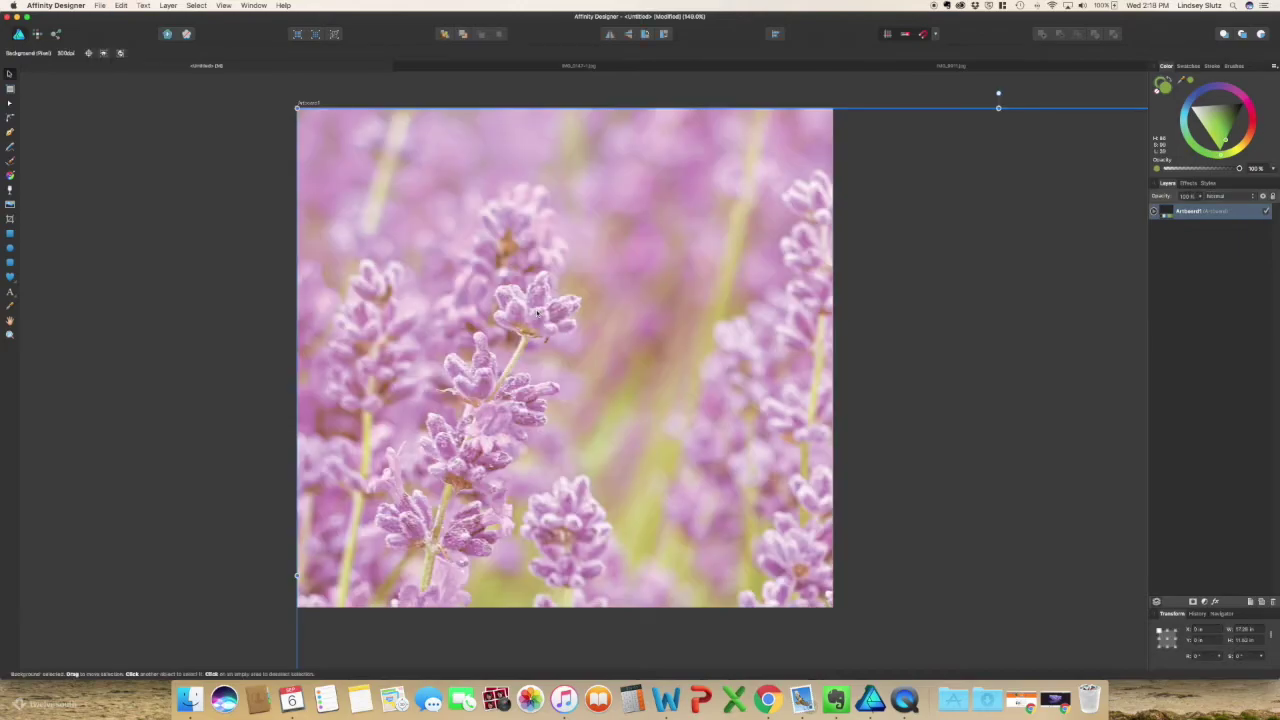
drag(300, 107, 647, 395)
drag(741, 477, 290, 184)
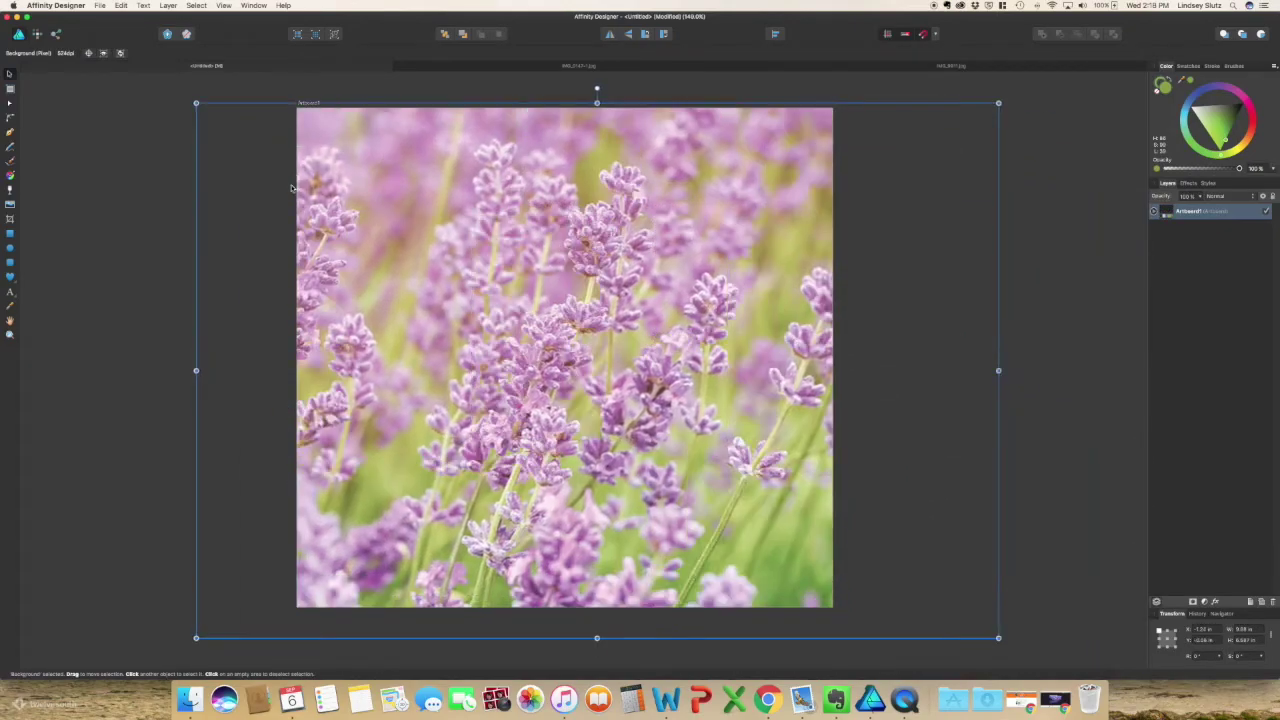
drag(196, 102, 463, 280)
drag(597, 404, 434, 236)
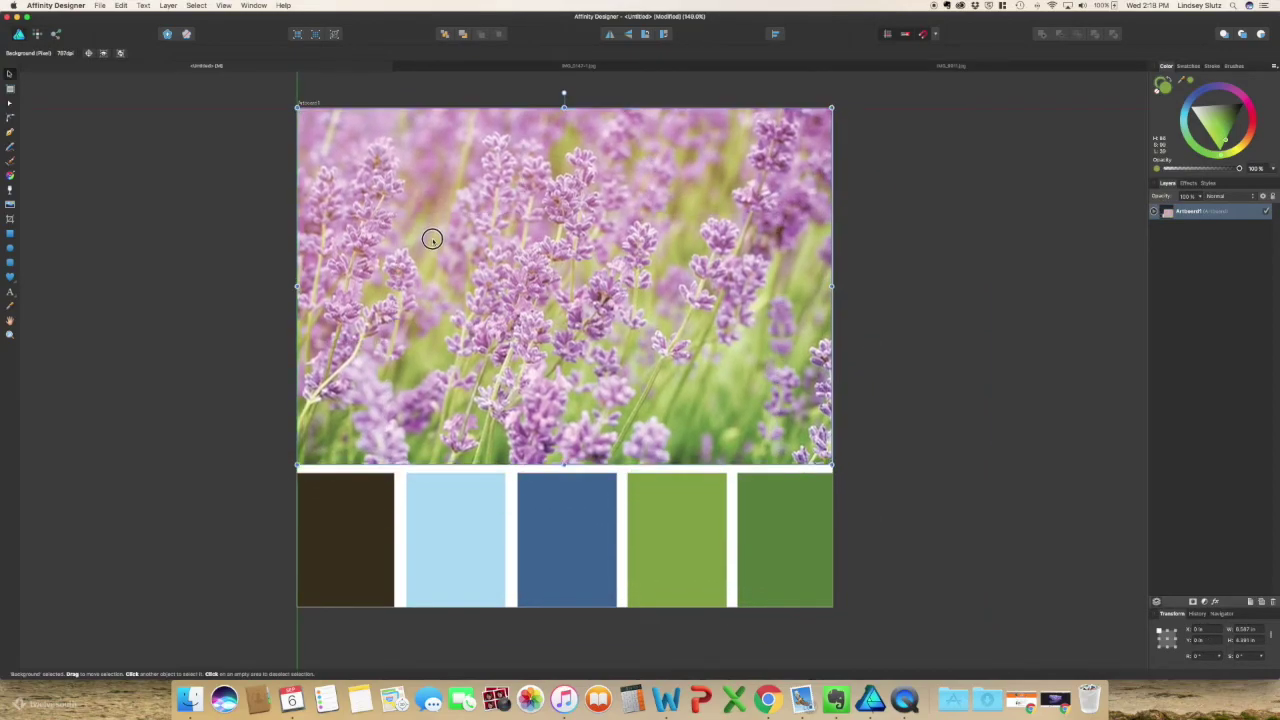
click(890, 438)
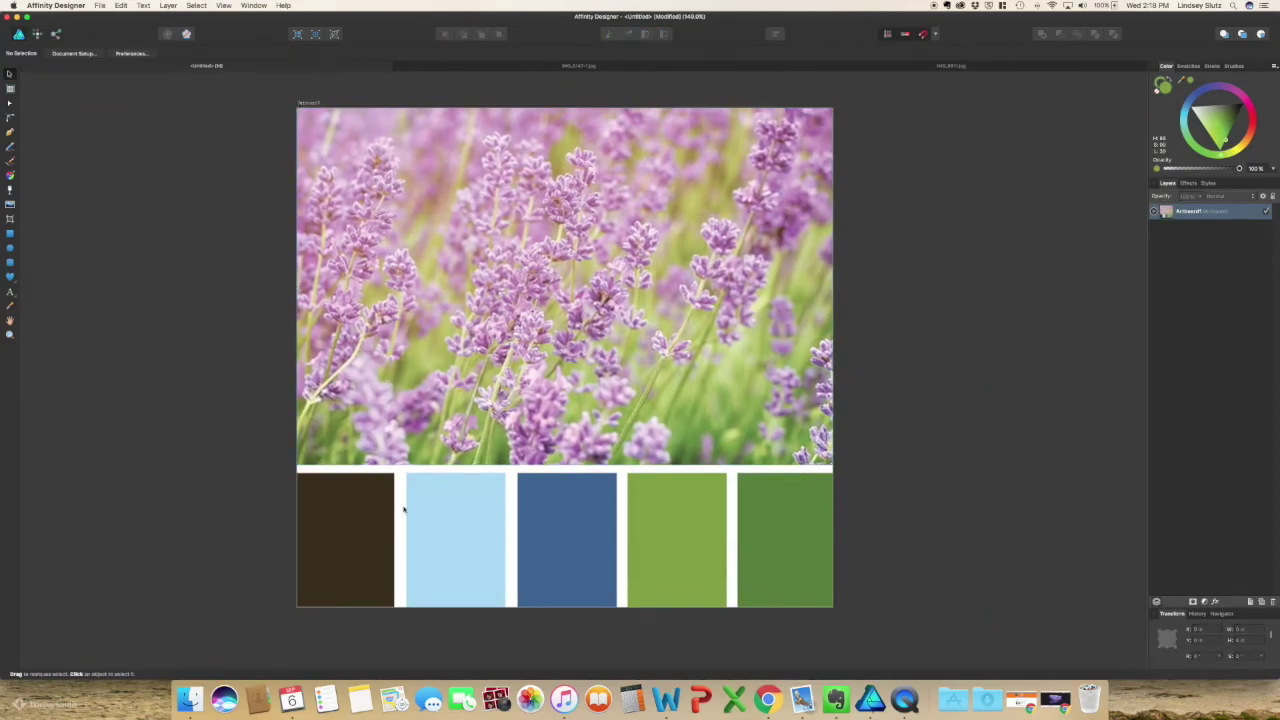
click(371, 514)
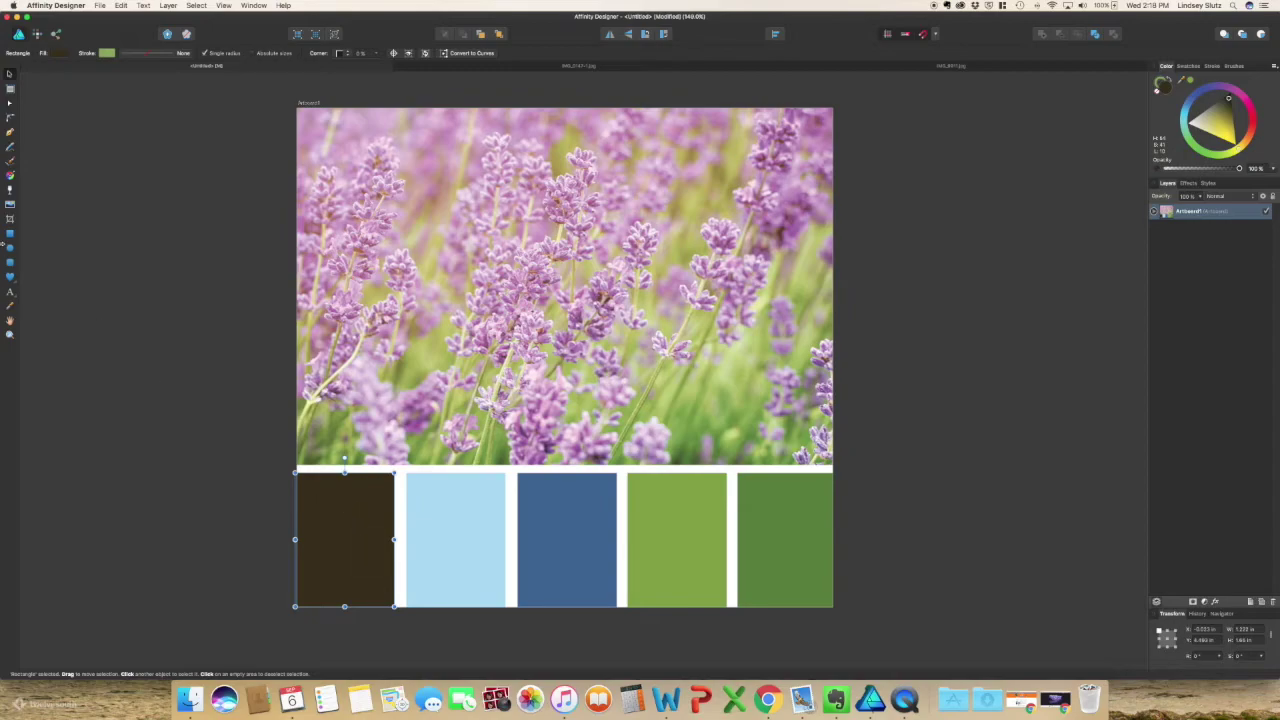
Sample stem green into the first swatch and pale pink into the rightmost swatch
click(11, 306)
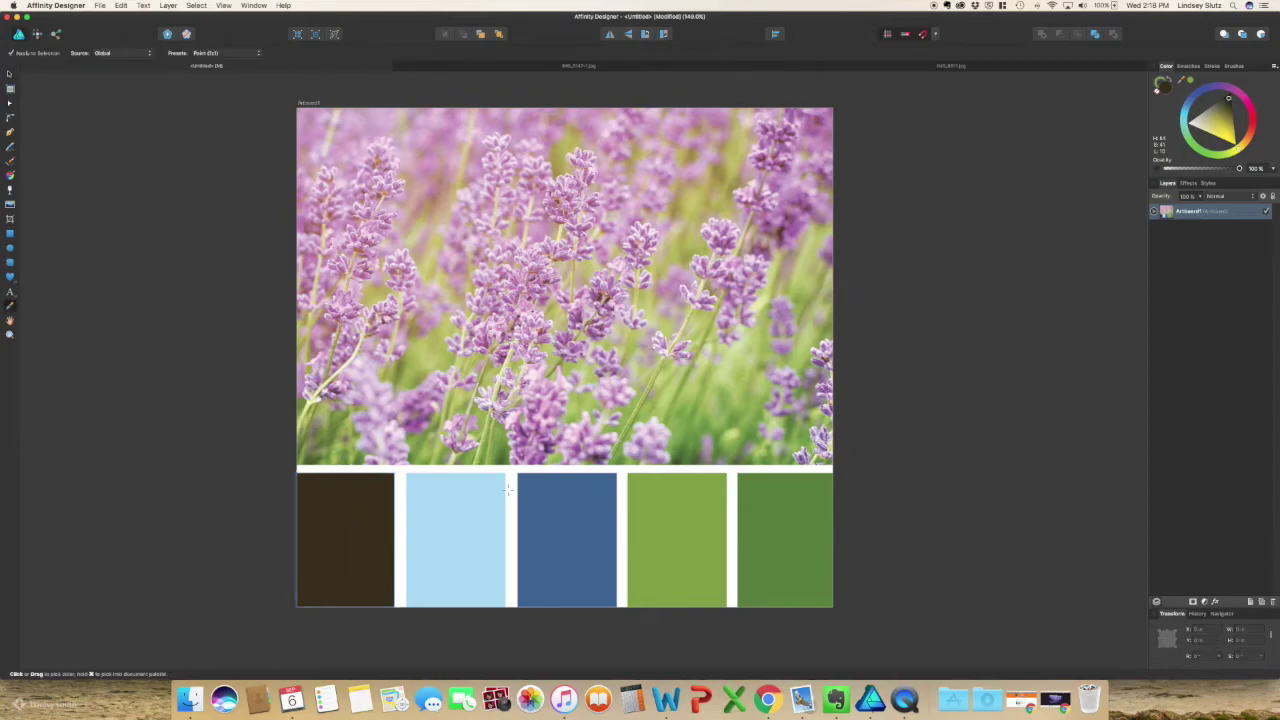
click(502, 456)
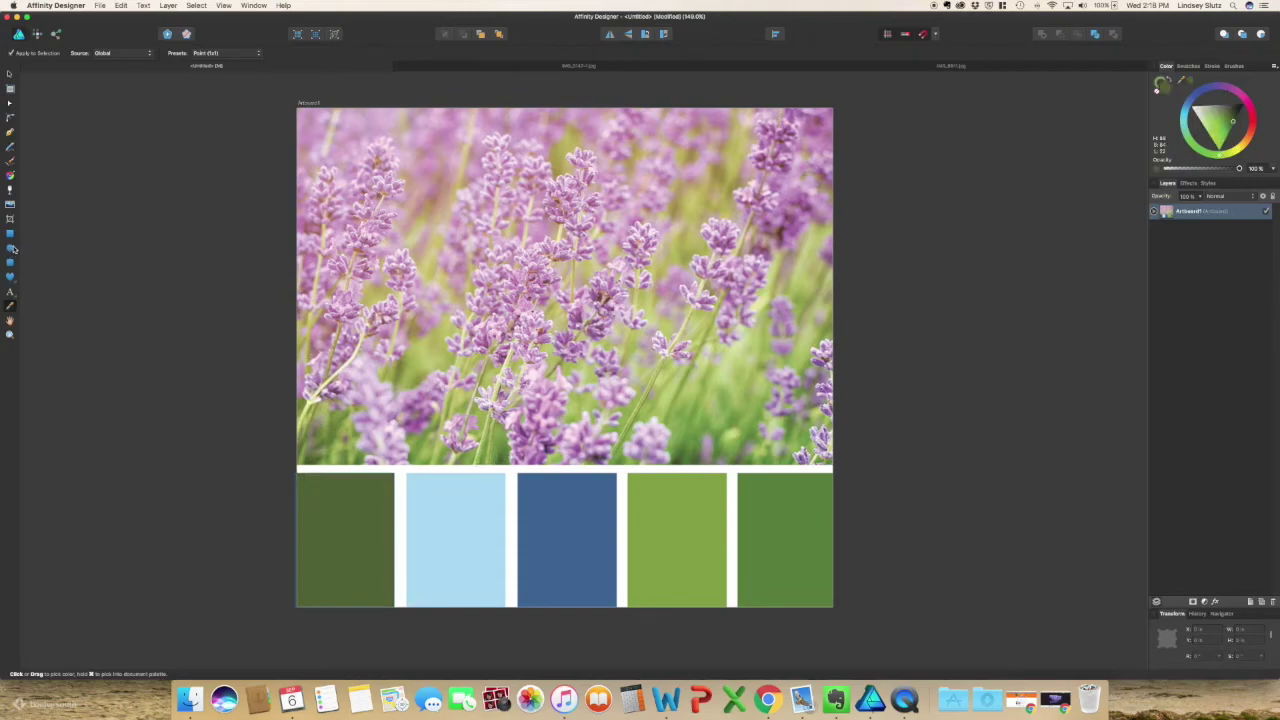
key(v)
click(818, 574)
click(10, 305)
mouse_move(480, 150)
mouse_down()
mouse_move(470, 145)
mouse_move(484, 140)
mouse_up()
key(v)
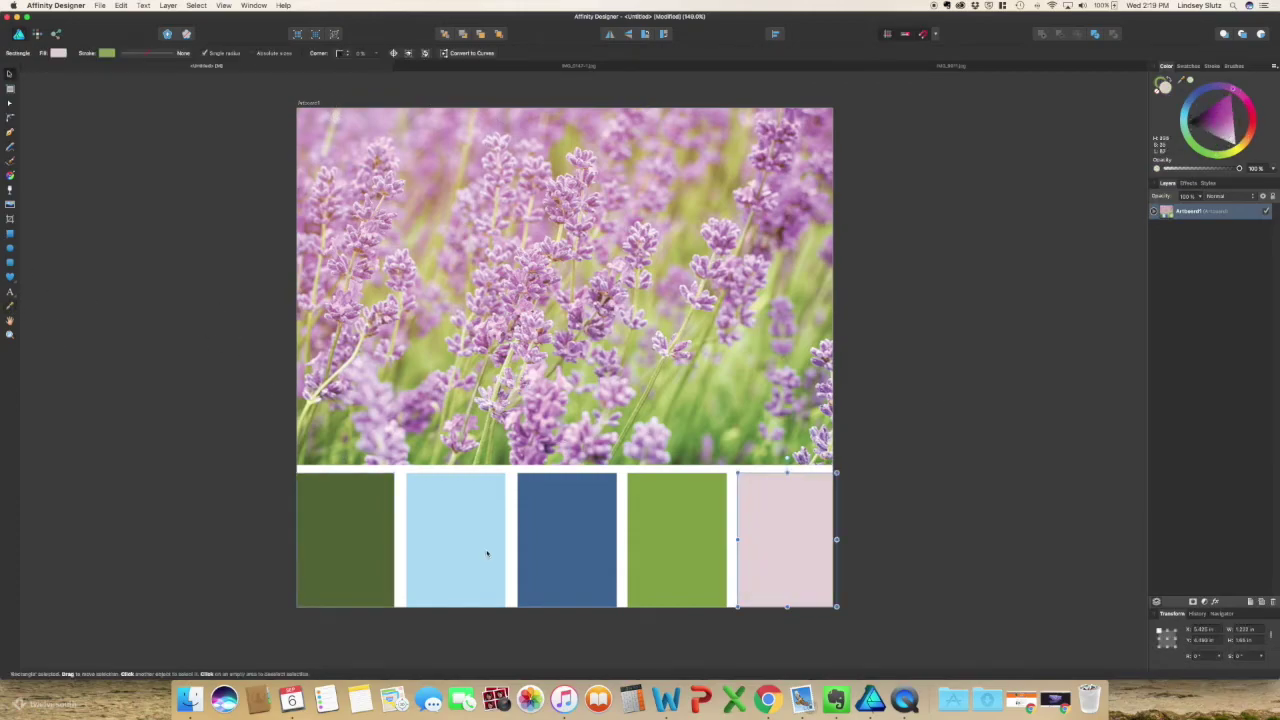
Recolour the second swatch light green, the third purple and the fourth light lavender
click(486, 551)
key(i)
click(500, 436)
key(v)
click(536, 505)
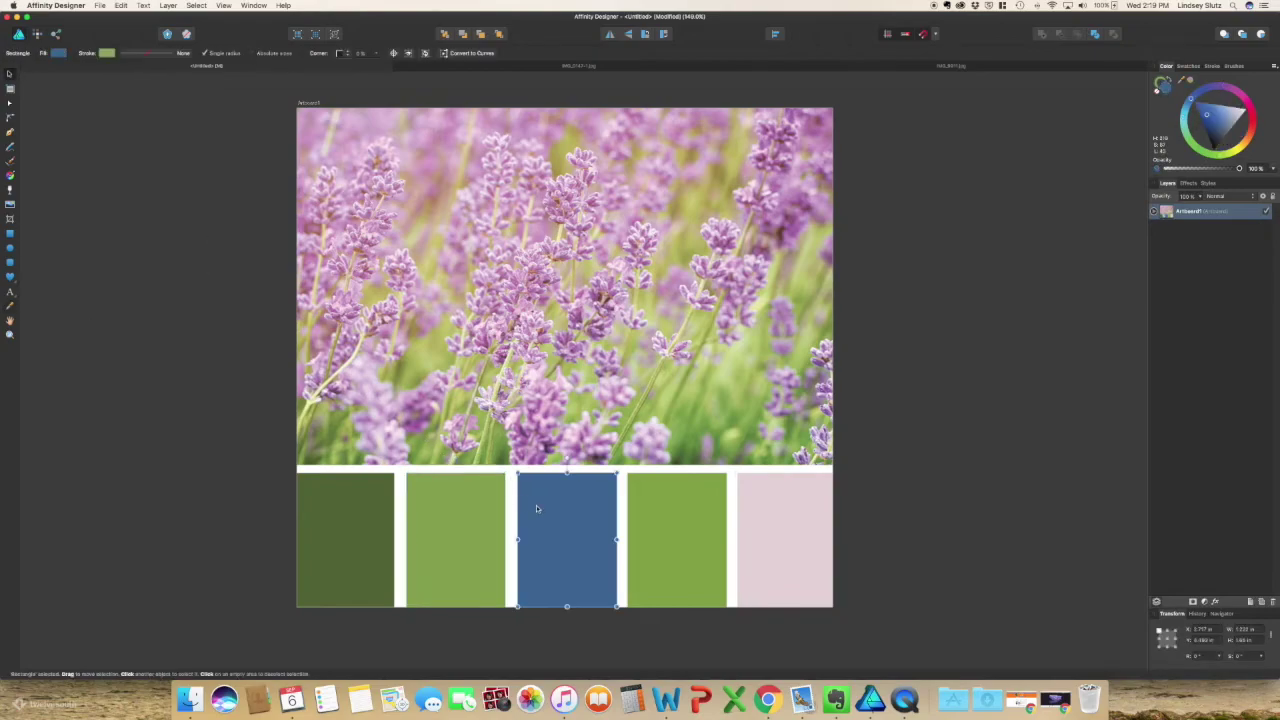
click(10, 306)
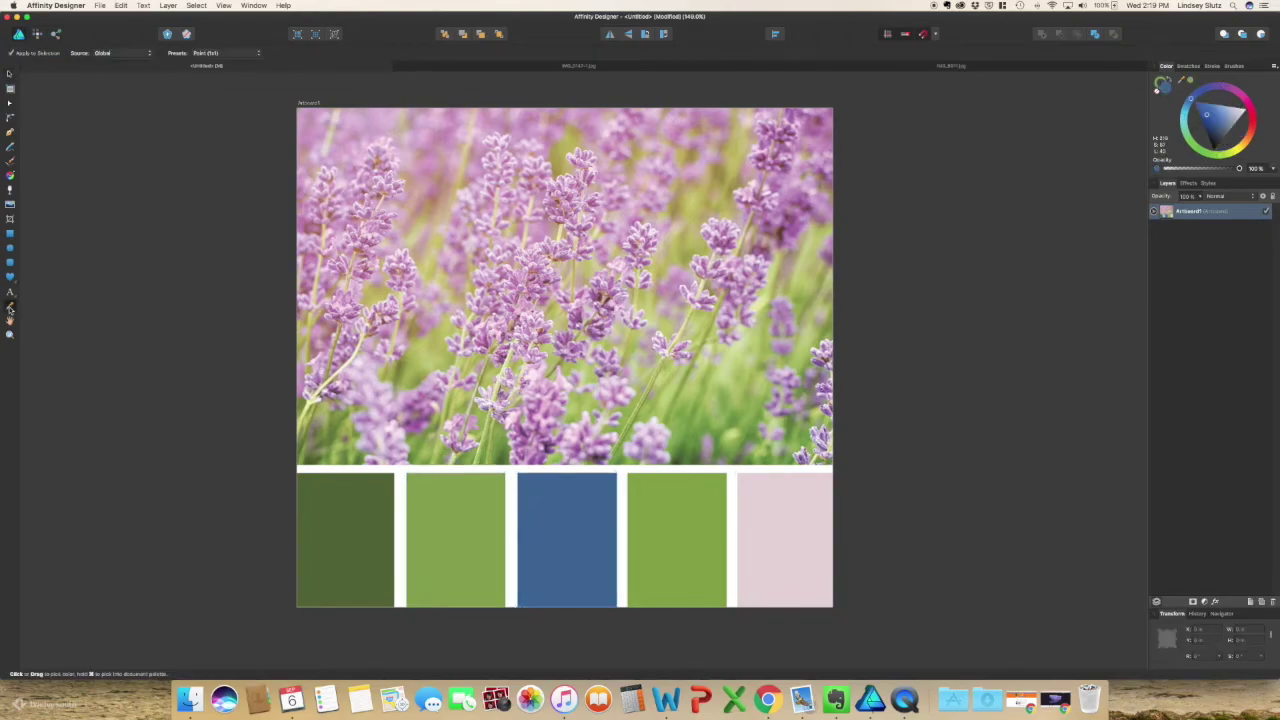
click(560, 300)
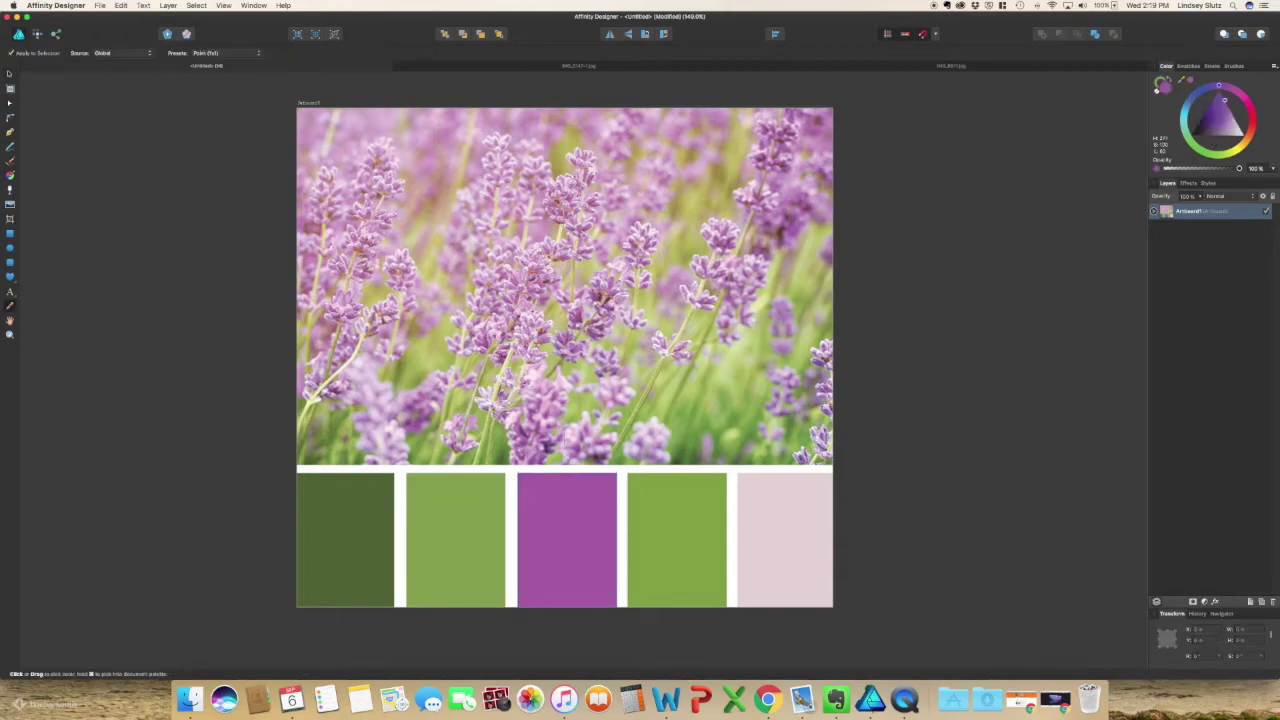
click(650, 250)
key(v)
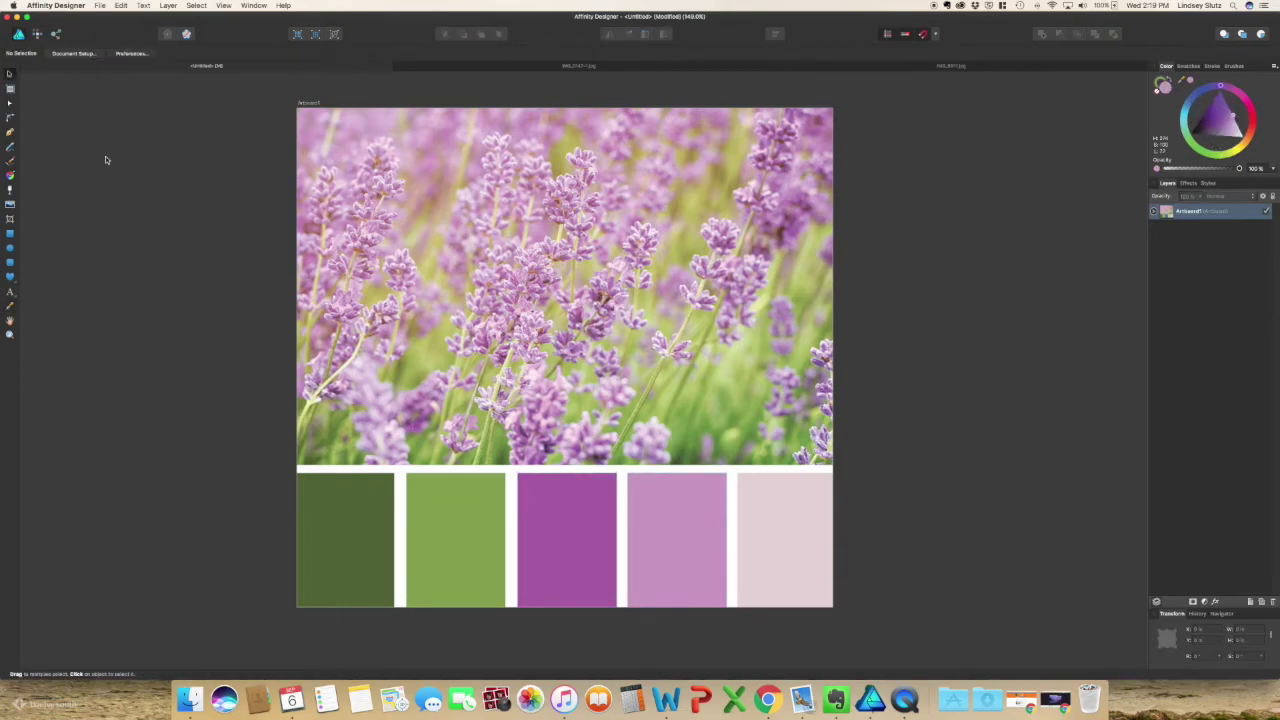